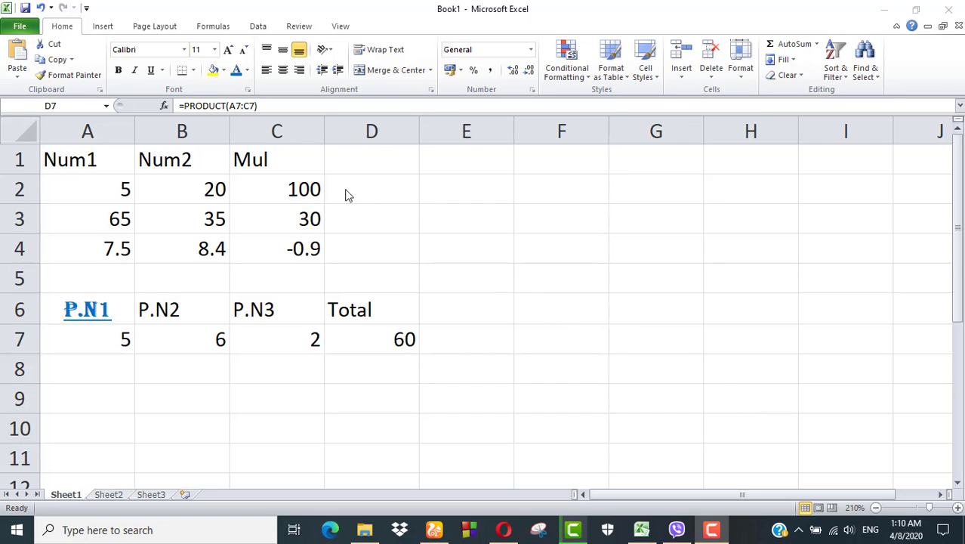
pyautogui.click(276, 160)
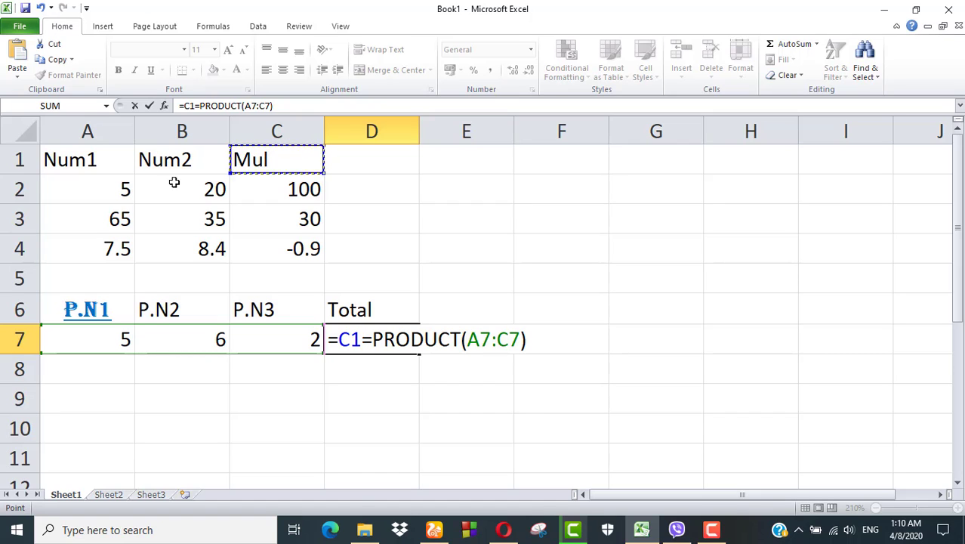
pyautogui.click(162, 161)
pyautogui.click(265, 160)
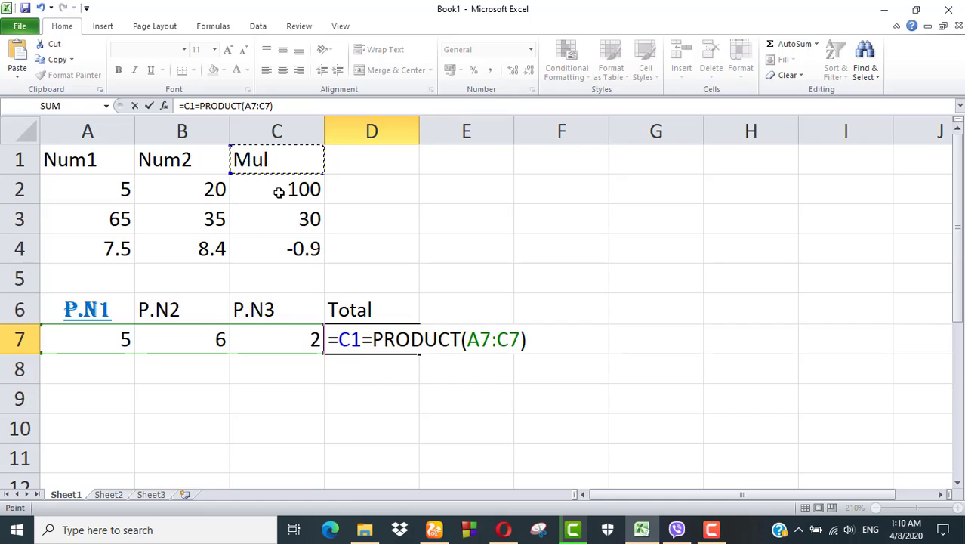
pyautogui.click(279, 191)
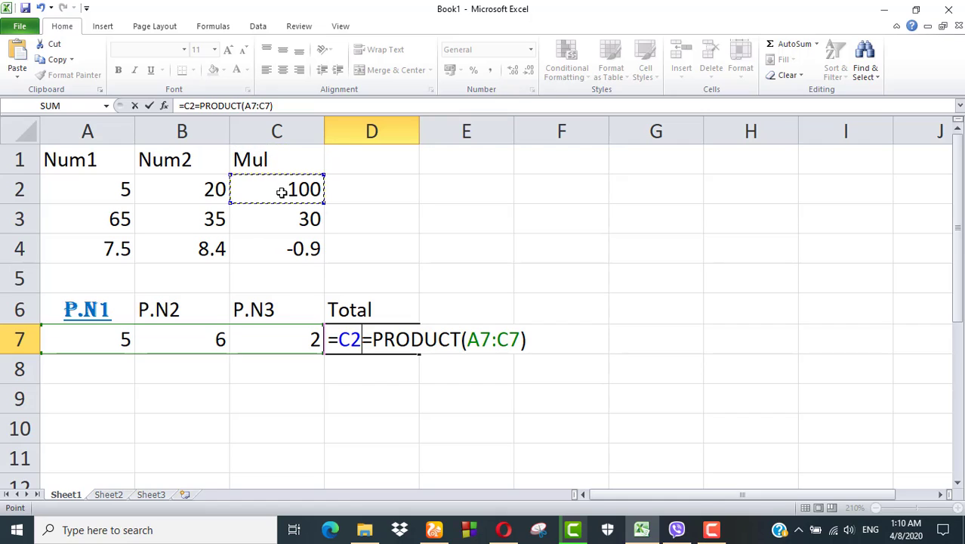
pyautogui.click(277, 132)
pyautogui.click(273, 162)
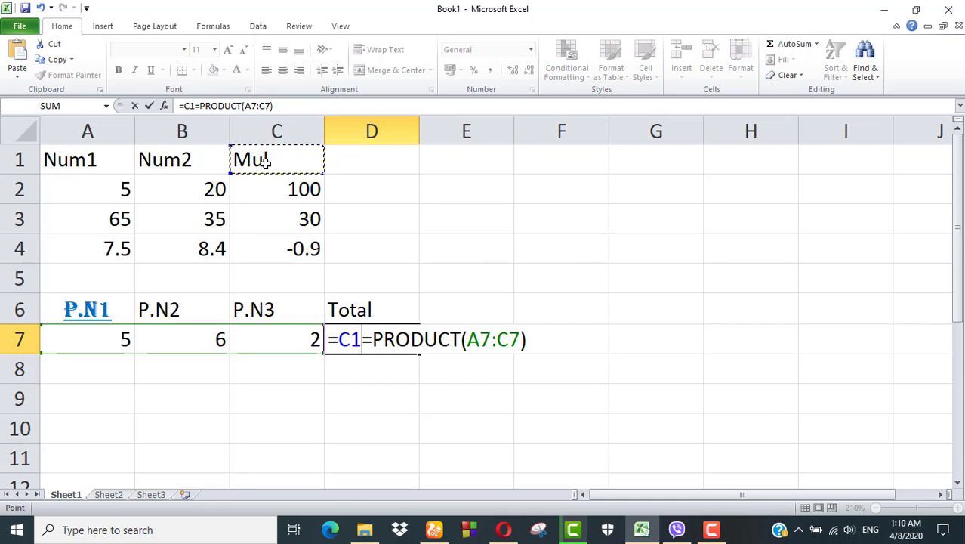
pyautogui.click(356, 163)
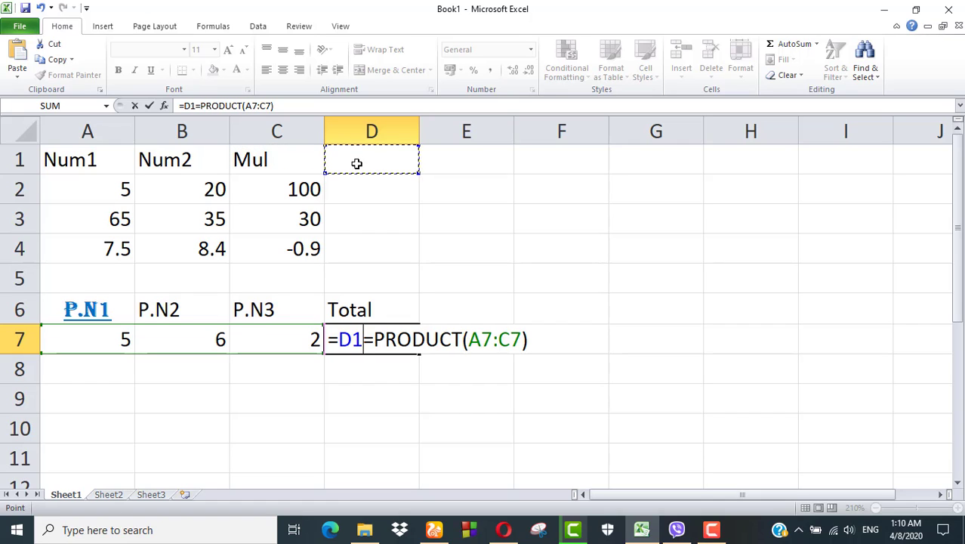
pyautogui.click(94, 169)
pyautogui.click(104, 193)
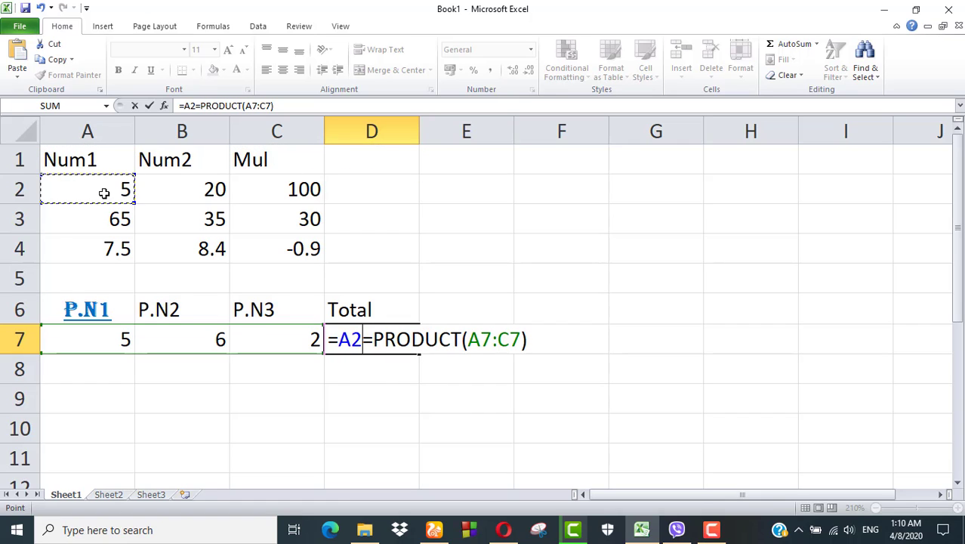
pyautogui.click(122, 204)
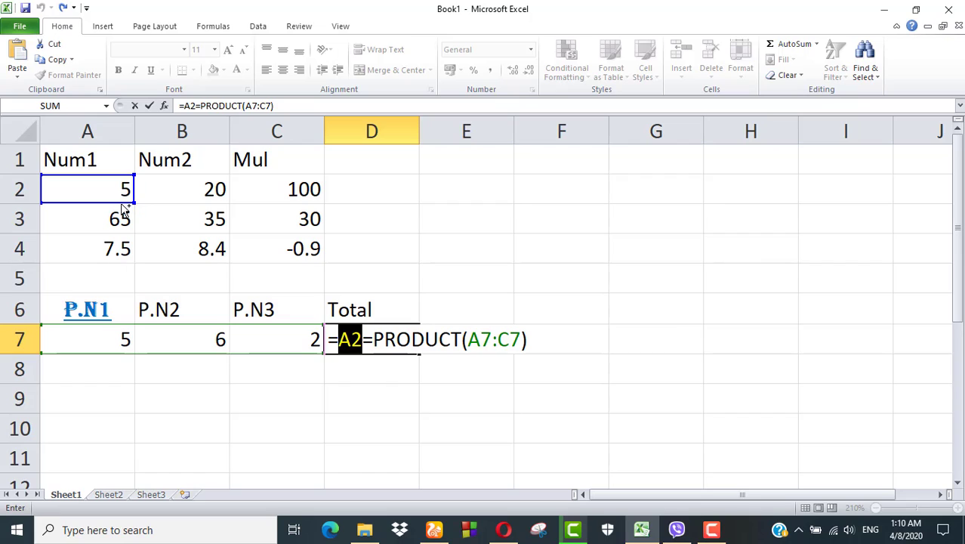
pyautogui.click(258, 160)
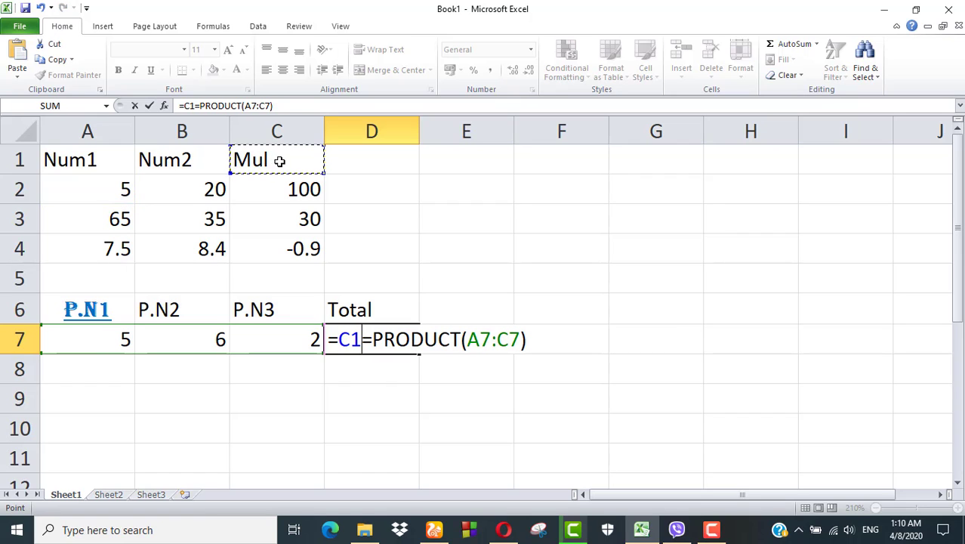
pyautogui.click(285, 195)
pyautogui.click(262, 161)
pyautogui.hotkey('ctrl', 'z')
pyautogui.hotkey('ctrl', 'z')
# Replace the heading in cell C1 with "Div"
pyautogui.click(283, 162)
pyautogui.doubleClick(284, 164)
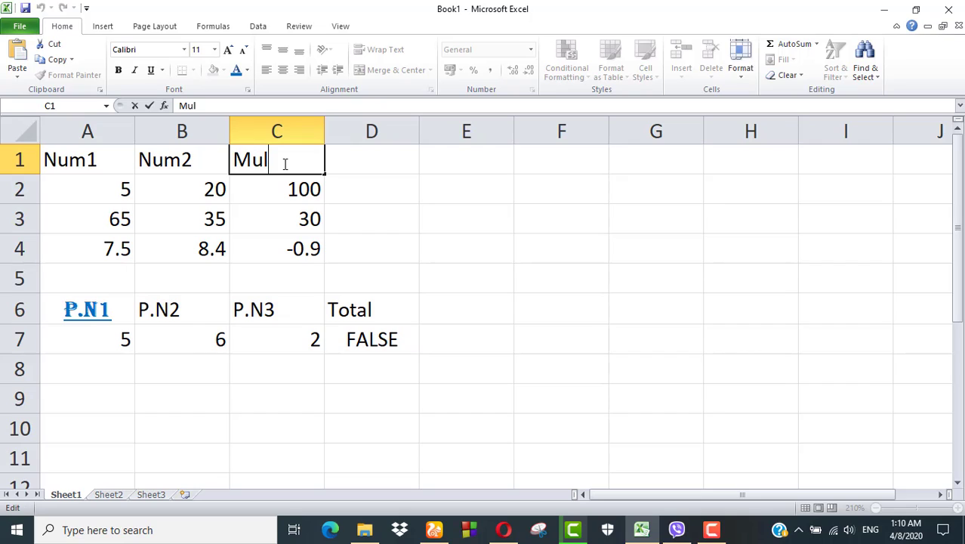
pyautogui.press('BackSpace')
pyautogui.press('BackSpace')
pyautogui.press('BackSpace')
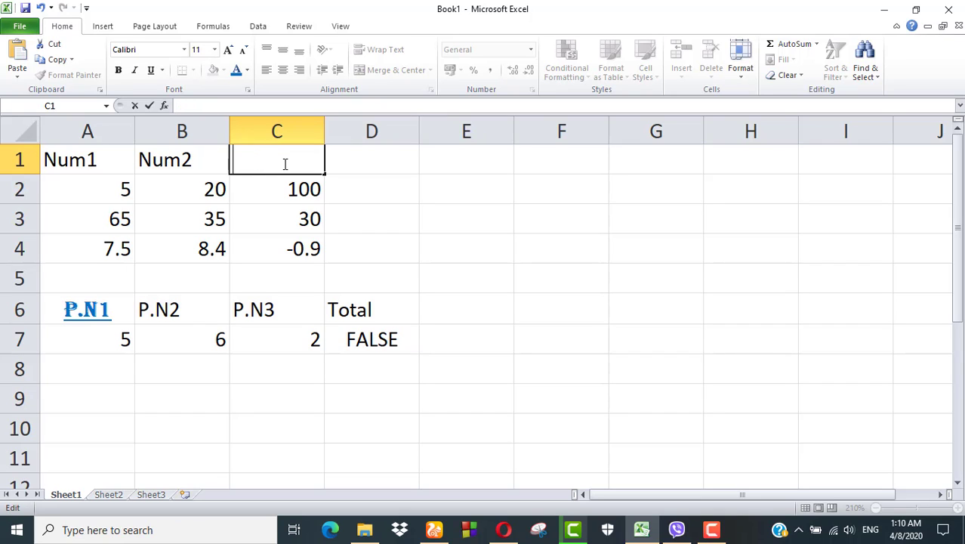
pyautogui.write('Div')
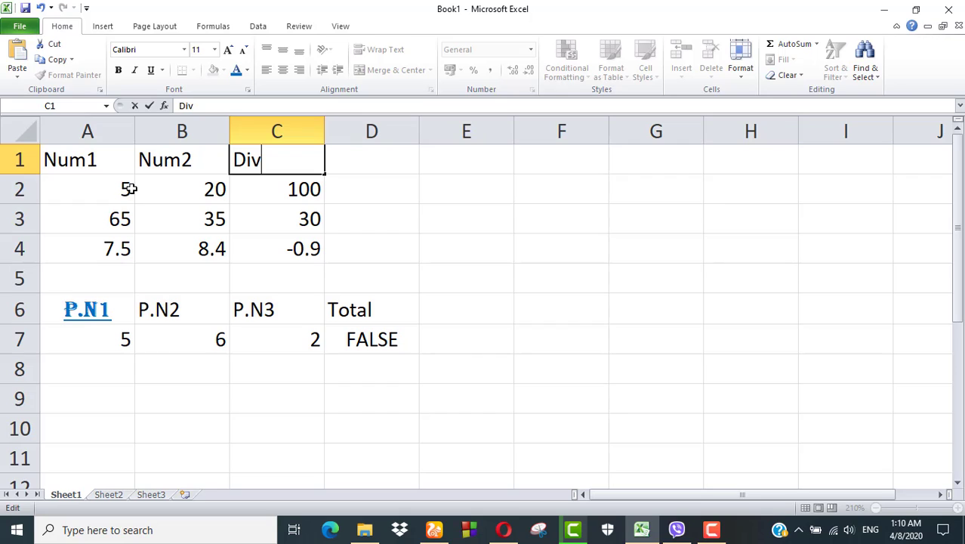
# Set the first Num1 value in cell A2 to 100
pyautogui.click(129, 190)
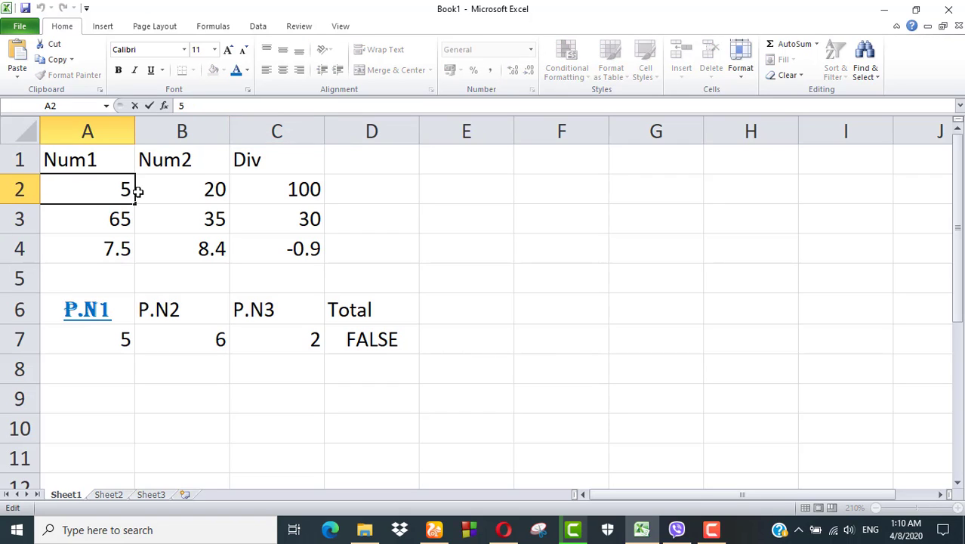
pyautogui.press('BackSpace')
pyautogui.write('100')
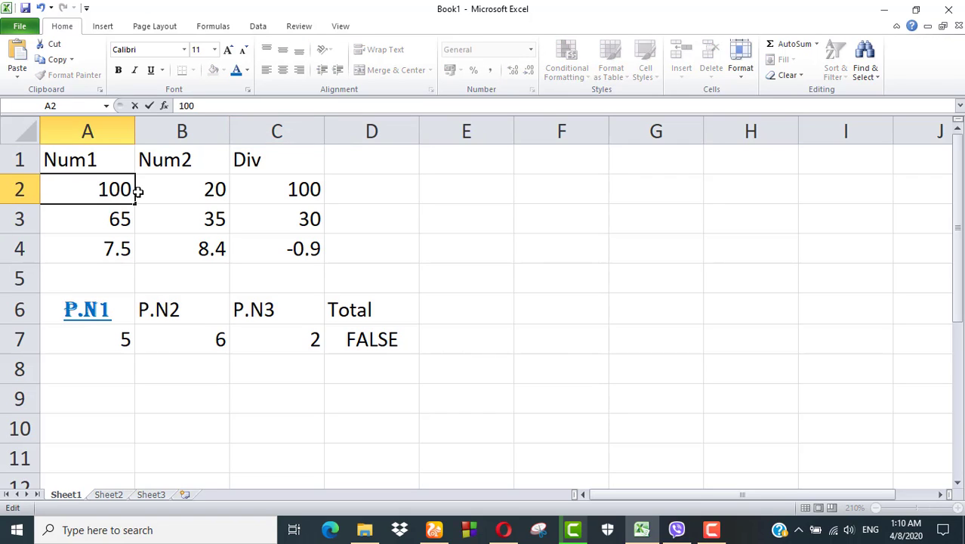
pyautogui.click(205, 191)
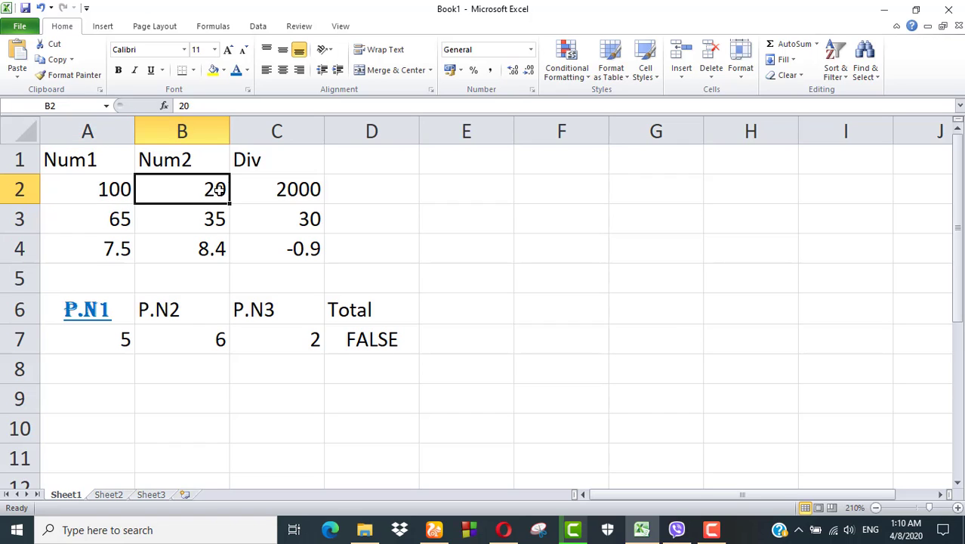
# Replace the PRODUCT formula in cell C2 with the division formula =A2/B2
pyautogui.click(280, 190)
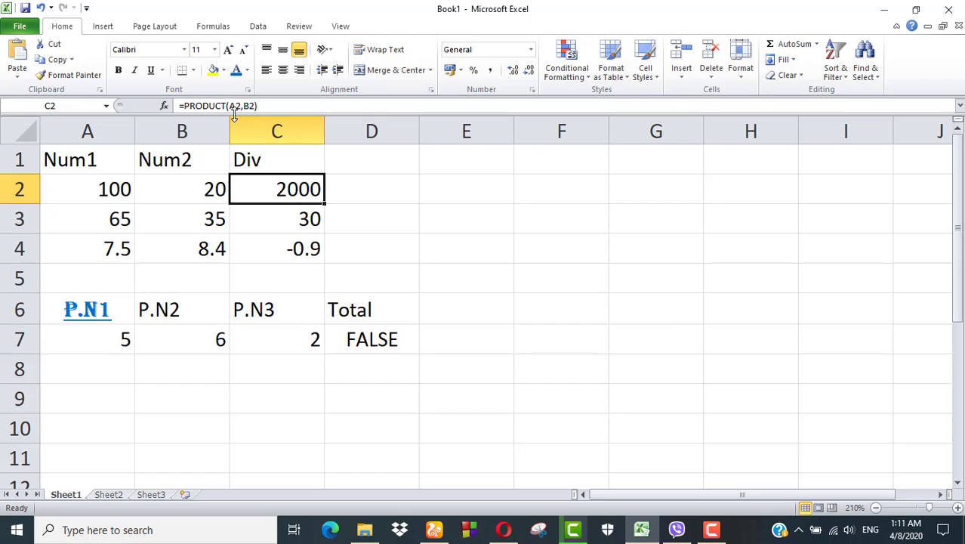
pyautogui.click(263, 106)
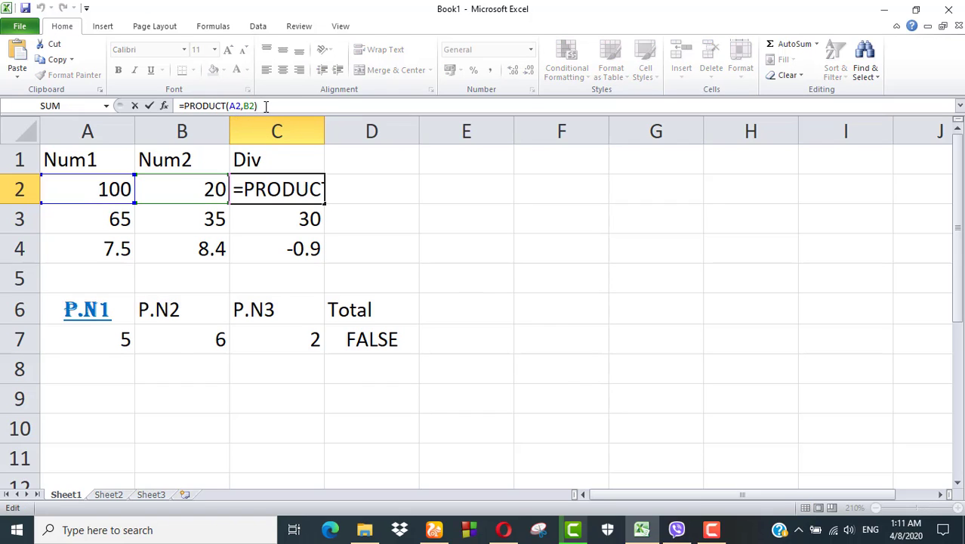
pyautogui.press('BackSpace')
pyautogui.press('BackSpace')
pyautogui.press('BackSpace')
pyautogui.press('BackSpace')
pyautogui.press('BackSpace')
pyautogui.press('BackSpace')
pyautogui.press('BackSpace')
pyautogui.press('BackSpace')
pyautogui.press('BackSpace')
pyautogui.press('BackSpace')
pyautogui.press('BackSpace')
pyautogui.press('BackSpace')
pyautogui.press('BackSpace')
pyautogui.press('BackSpace')
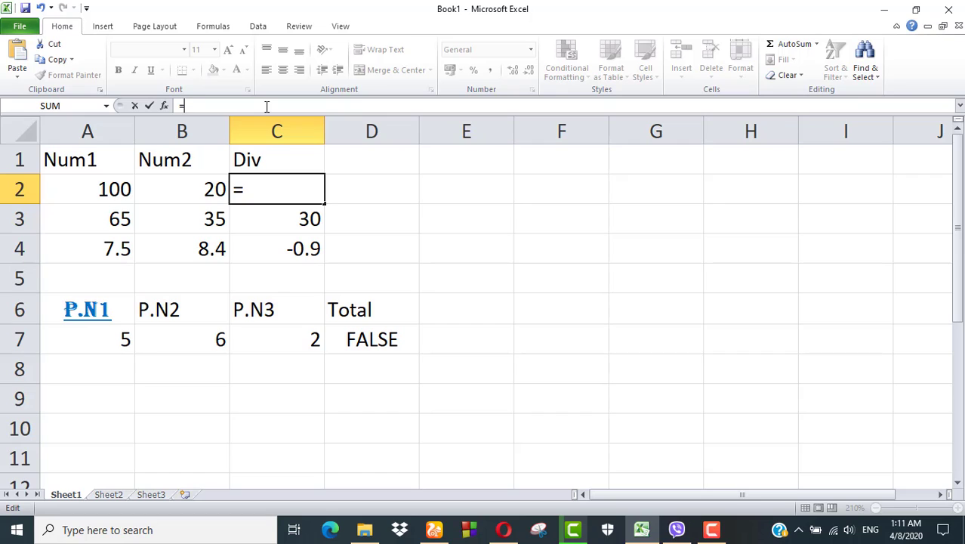
pyautogui.write('A2')
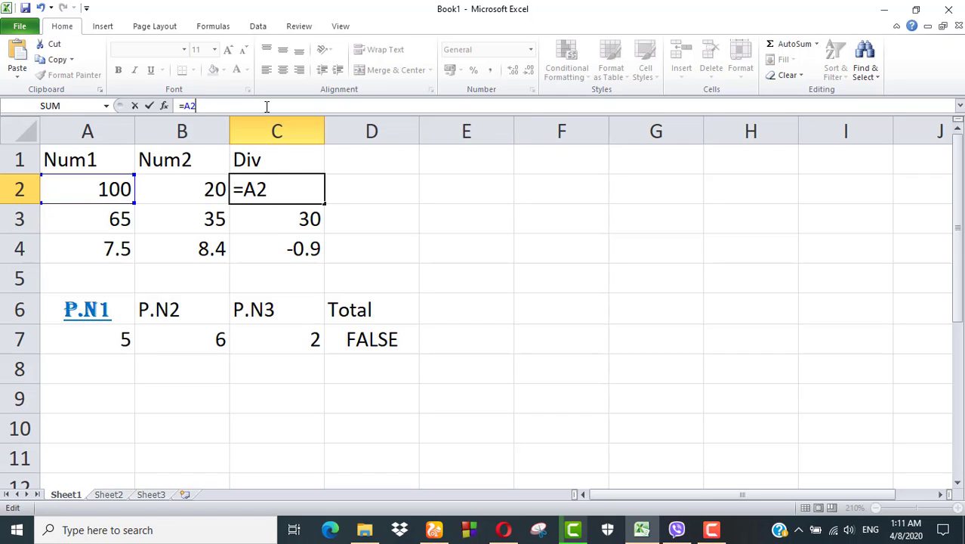
pyautogui.write('/B2')
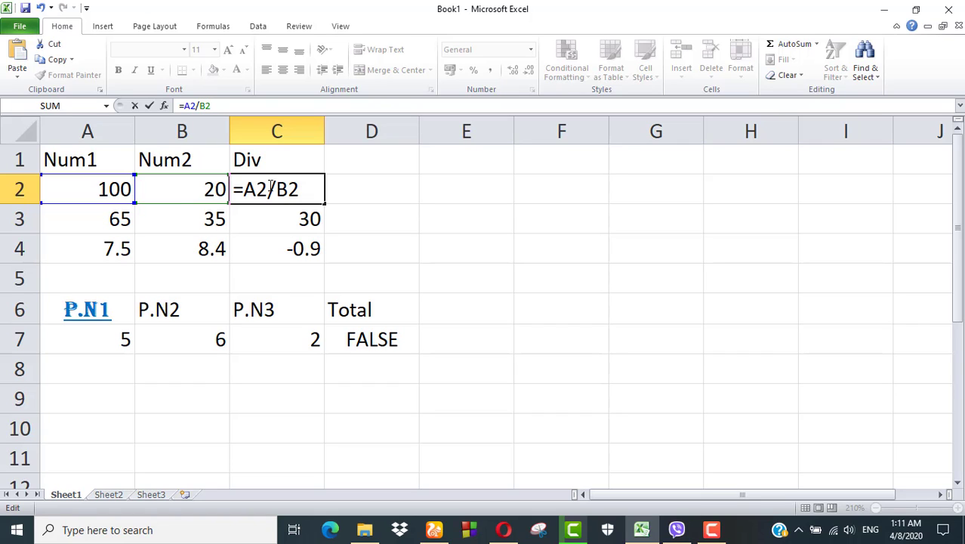
pyautogui.press('Return')
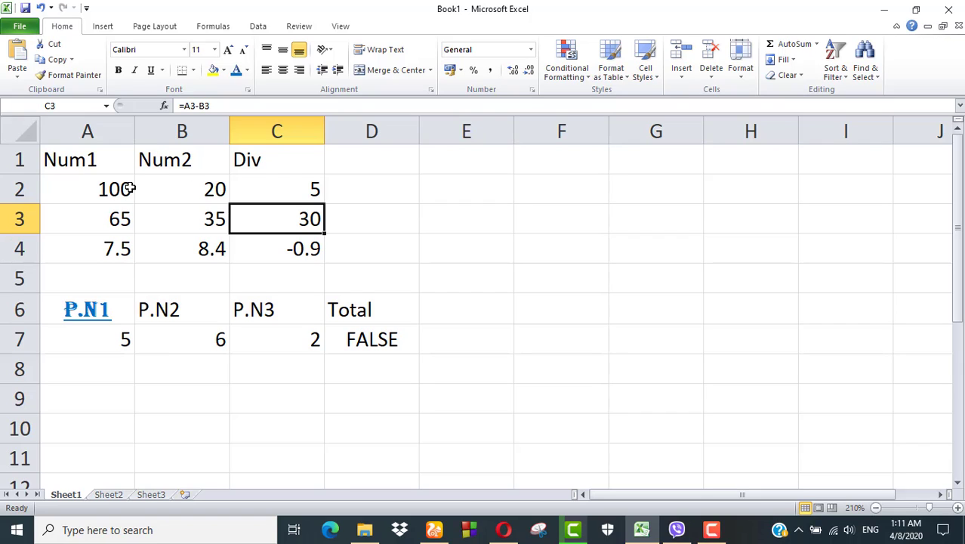
# Set the Num1 value in cell A2 to 1000
pyautogui.click(270, 187)
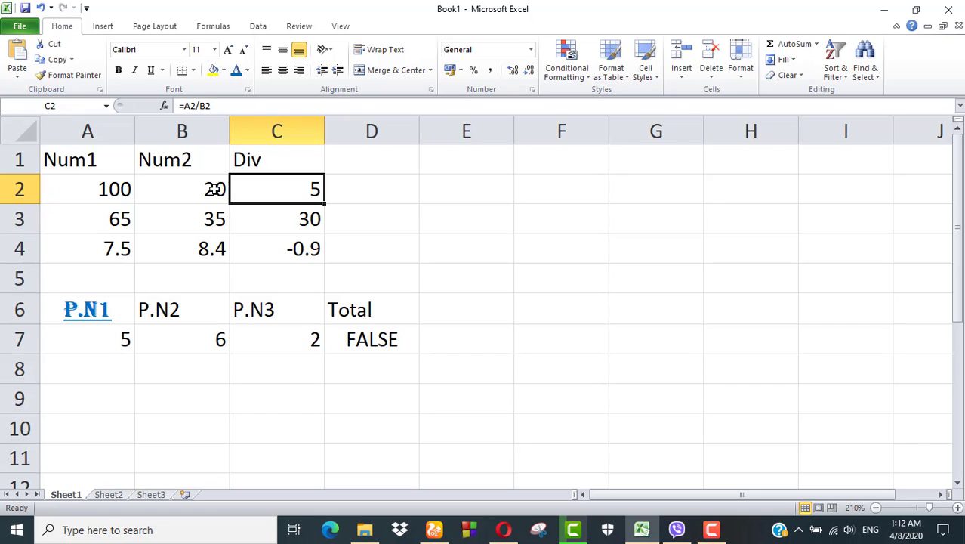
pyautogui.doubleClick(115, 190)
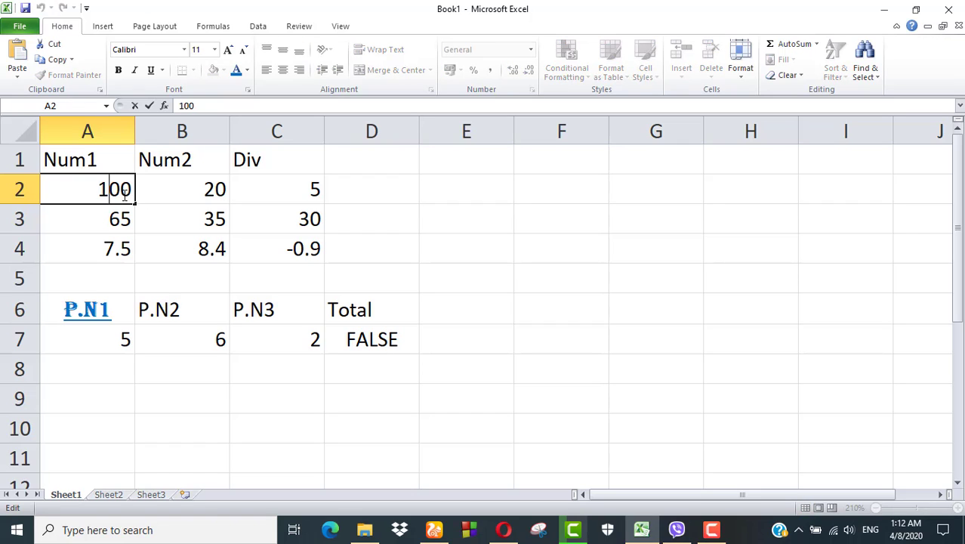
pyautogui.write('0')
pyautogui.click(214, 189)
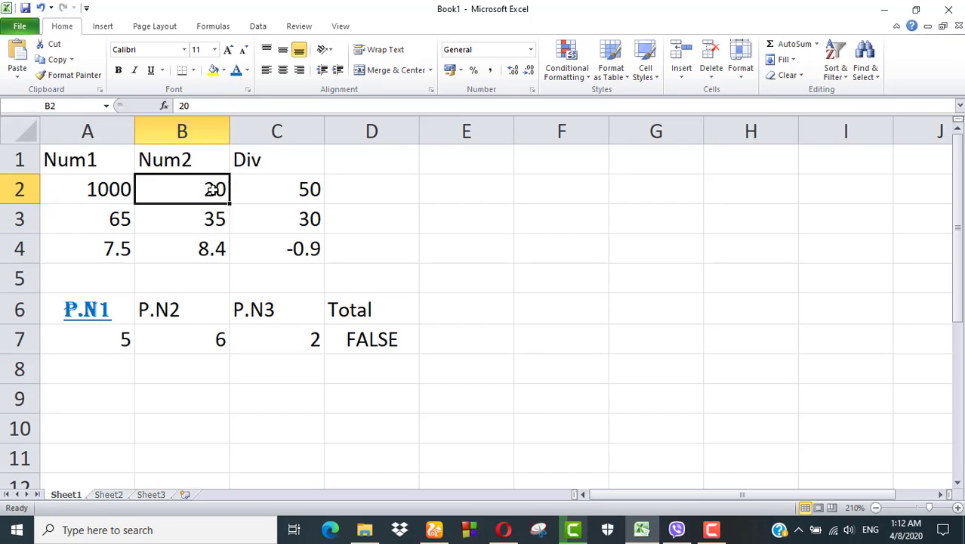
# Change the formula in cell C2 to the percentage calculation =A2*B2%
pyautogui.click(265, 184)
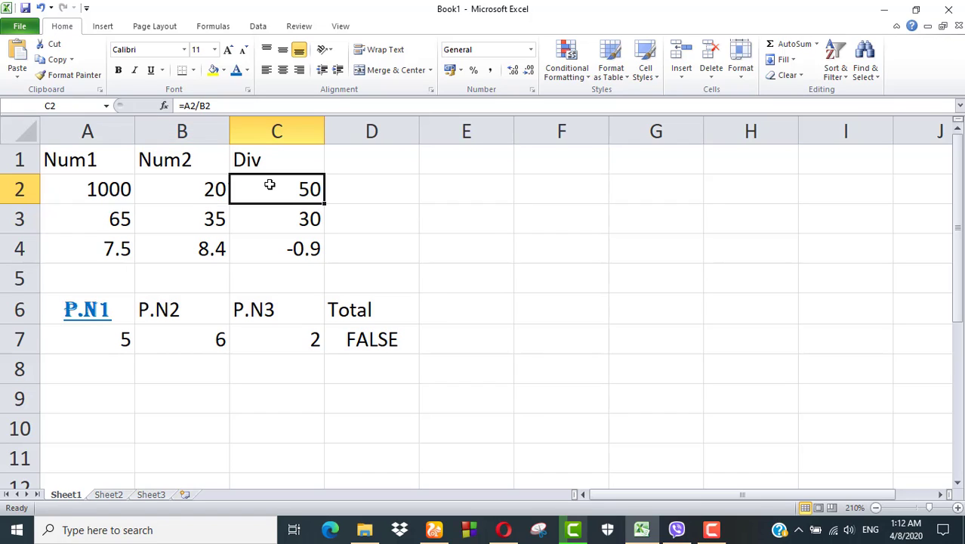
pyautogui.click(201, 110)
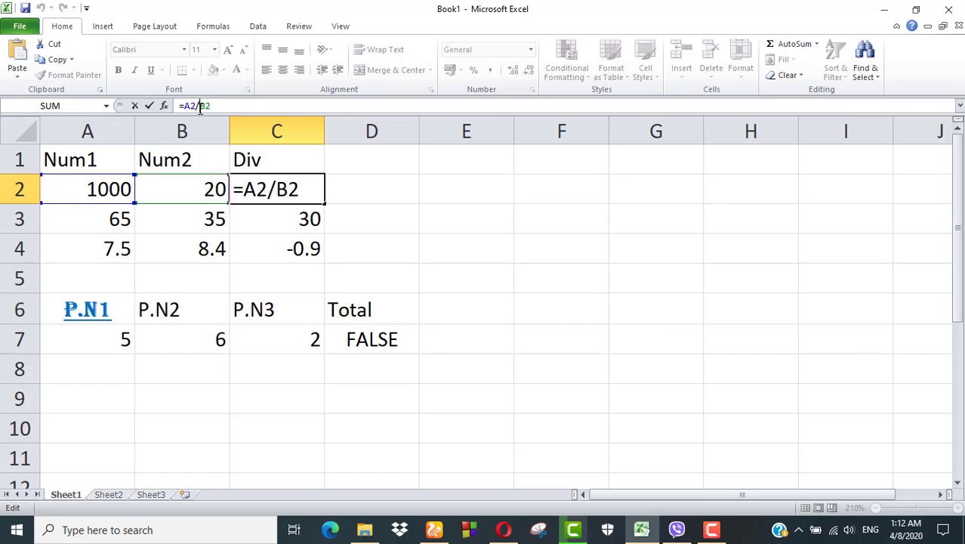
pyautogui.press('BackSpace')
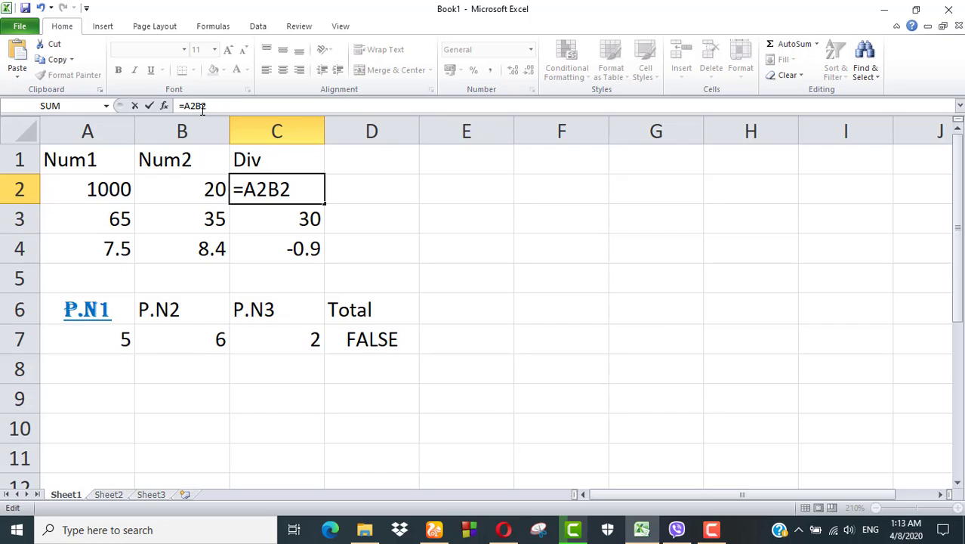
pyautogui.write('*')
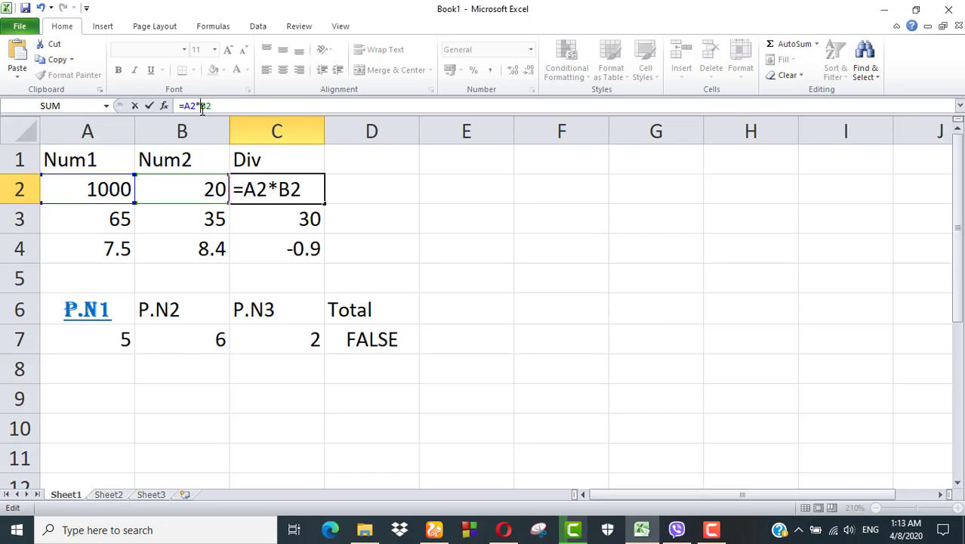
pyautogui.press('Right')
pyautogui.press('Right')
pyautogui.write('%')
pyautogui.press('Return')
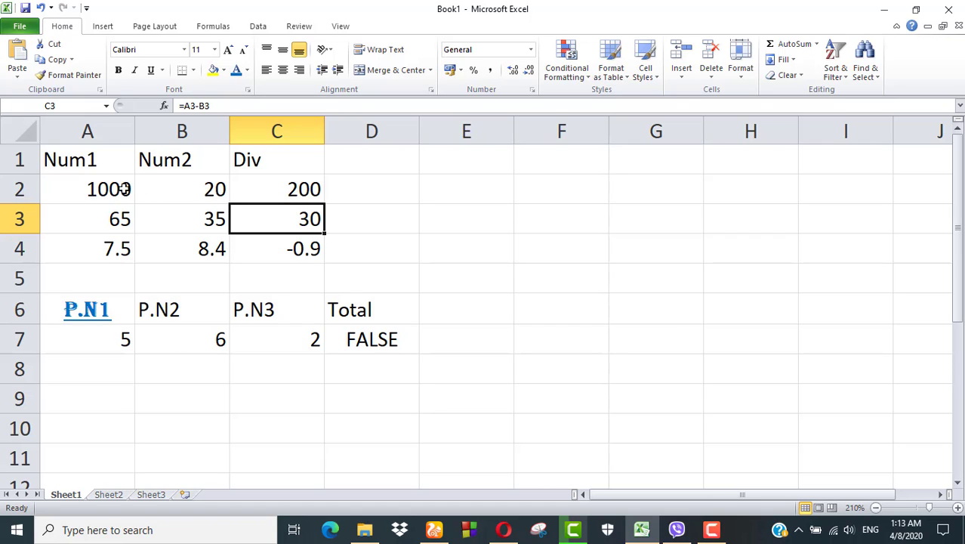
# Set the percentage value under Num2 in cell B2 to 15
pyautogui.doubleClick(225, 189)
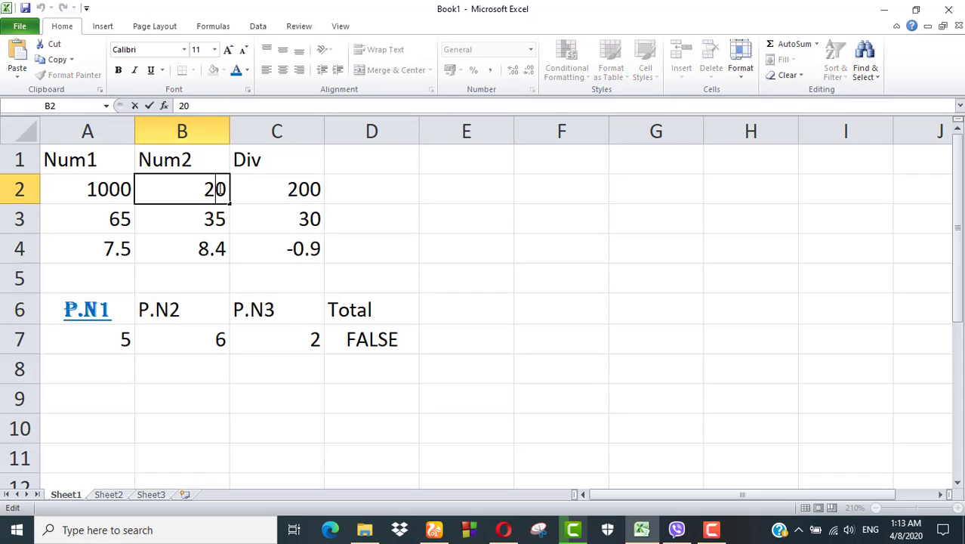
pyautogui.press('BackSpace')
pyautogui.press('BackSpace')
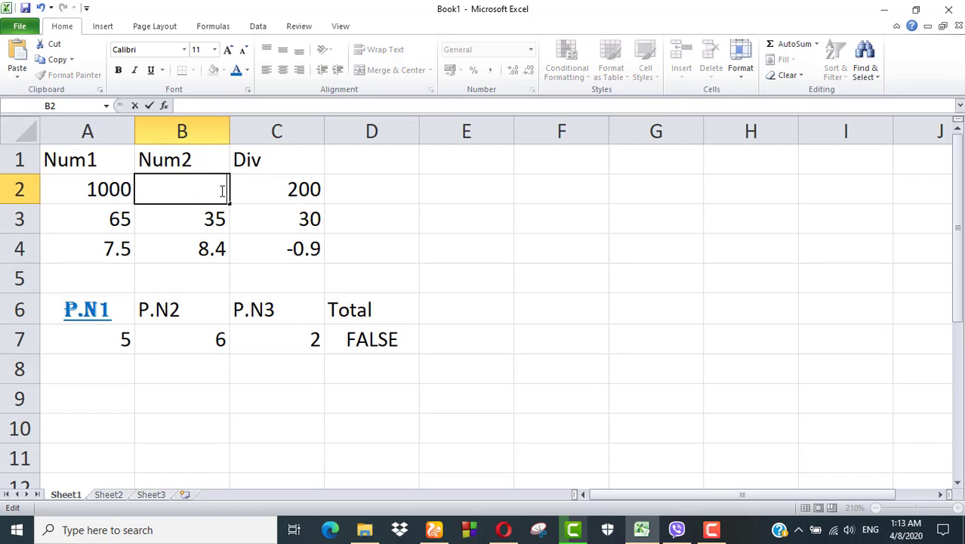
pyautogui.write('15')
pyautogui.click(277, 191)
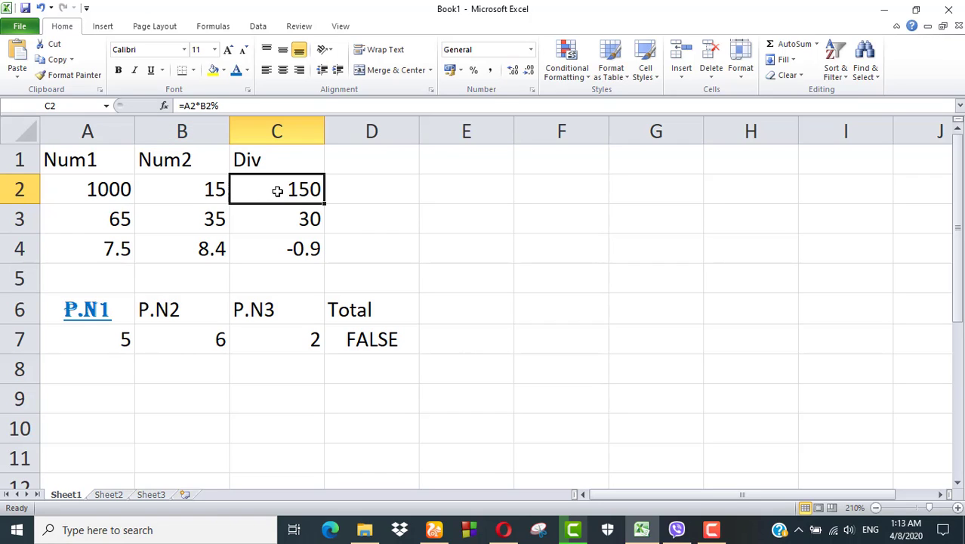
# Set the amount under Num1 in cell A2 back to 100
pyautogui.doubleClick(132, 189)
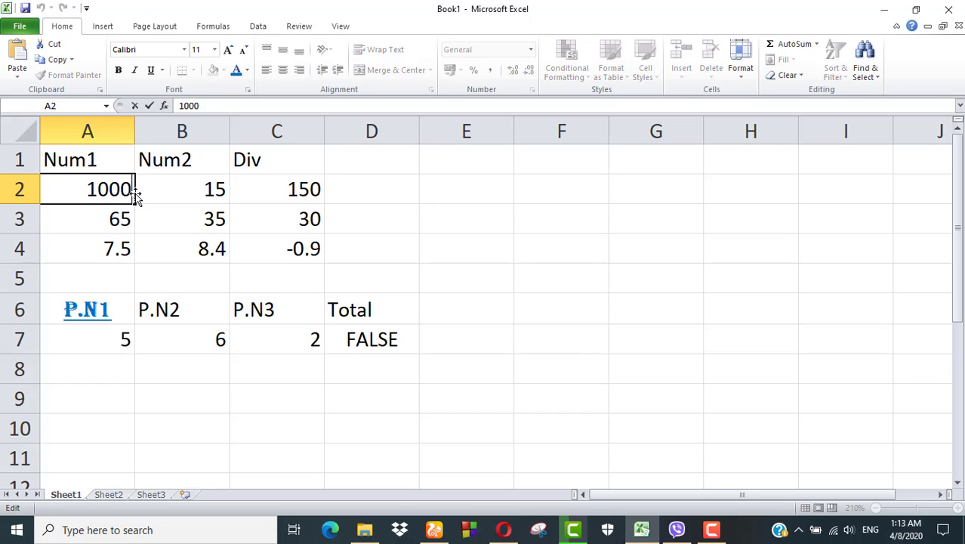
pyautogui.press('BackSpace')
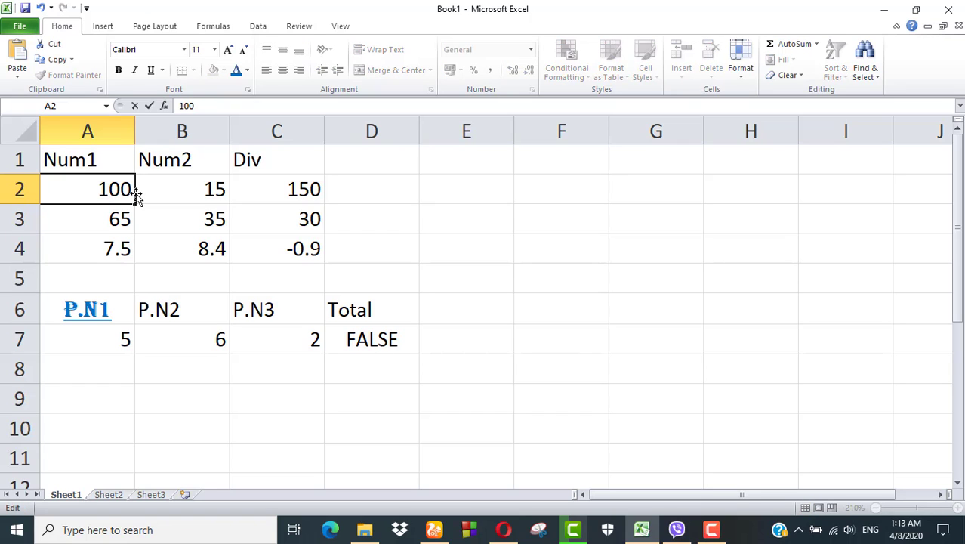
pyautogui.click(281, 187)
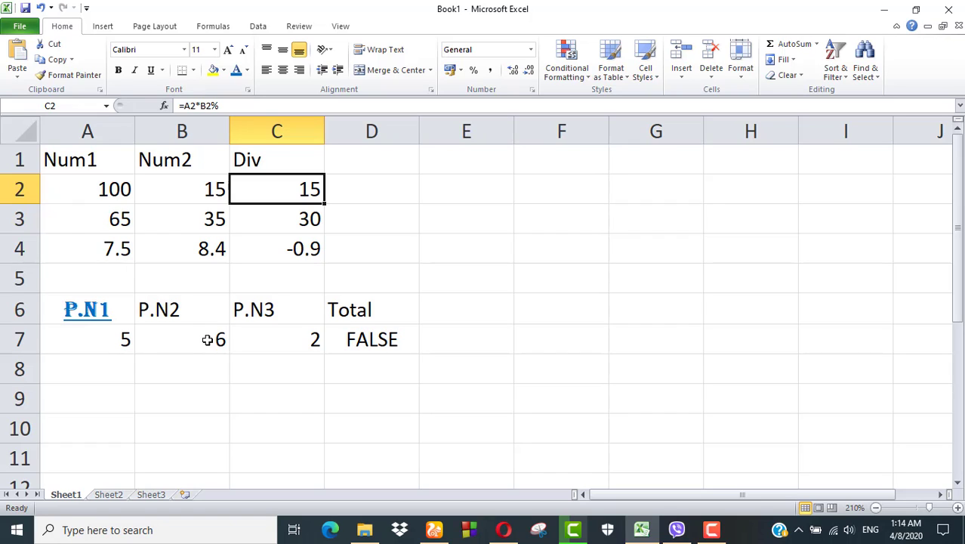
pyautogui.click(96, 341)
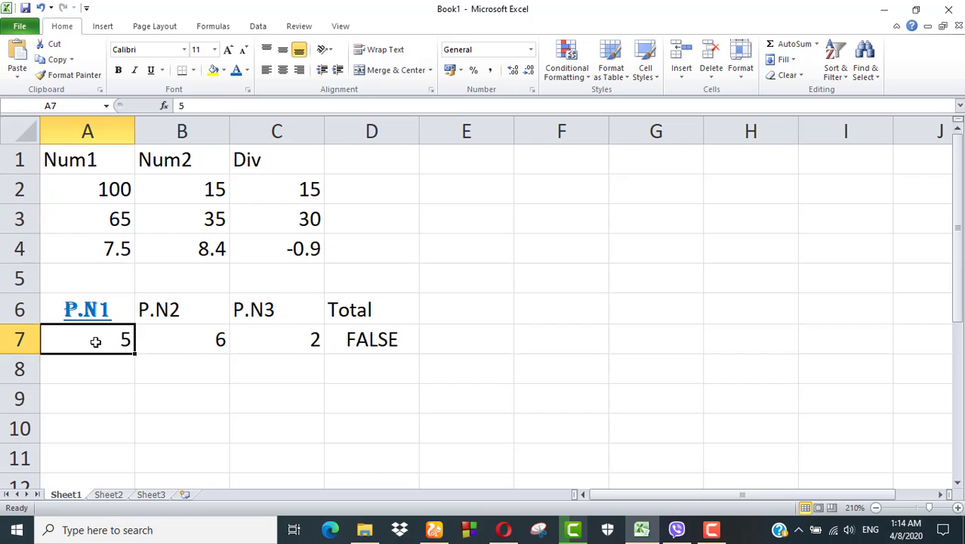
# Set the P.N1 value in cell A7 to 100
pyautogui.click(196, 339)
pyautogui.doubleClick(122, 339)
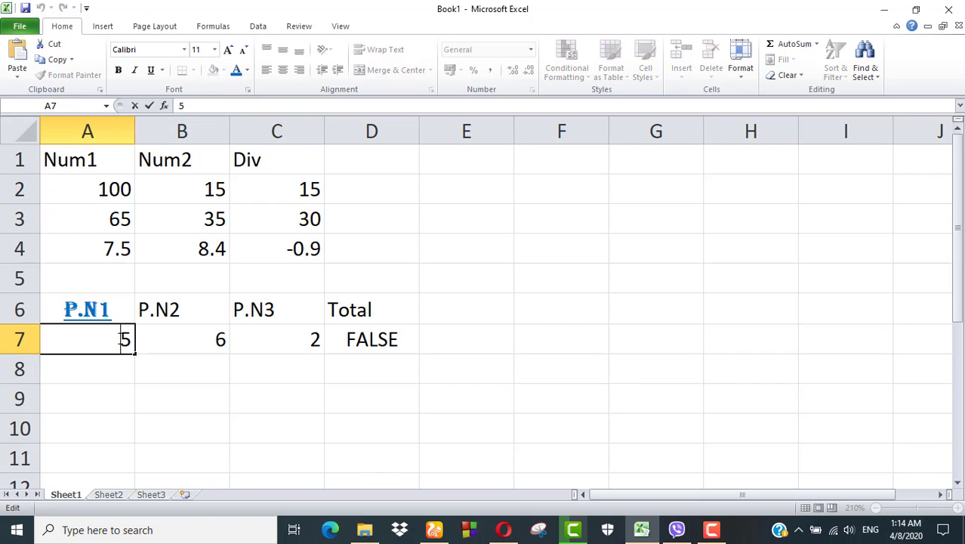
pyautogui.press('Delete')
pyautogui.write('100')
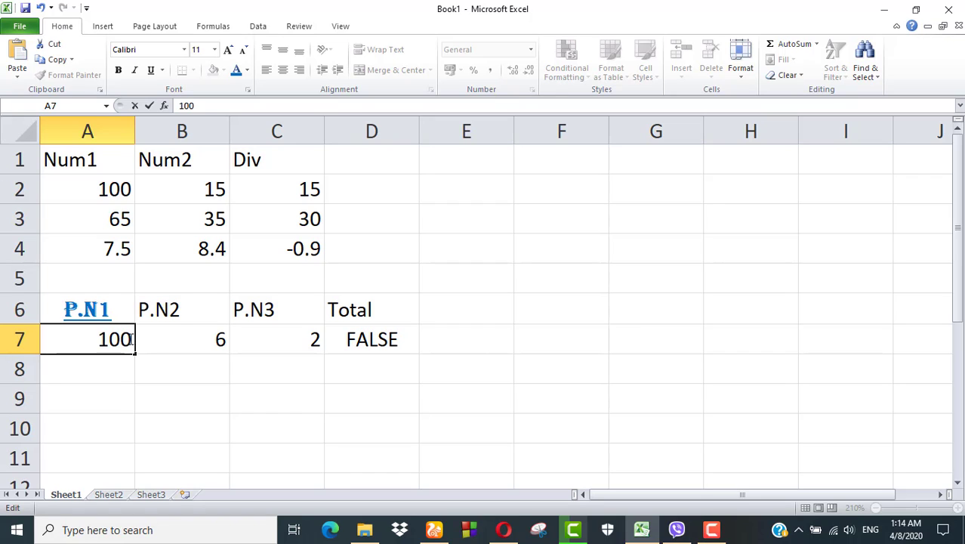
pyautogui.click(222, 339)
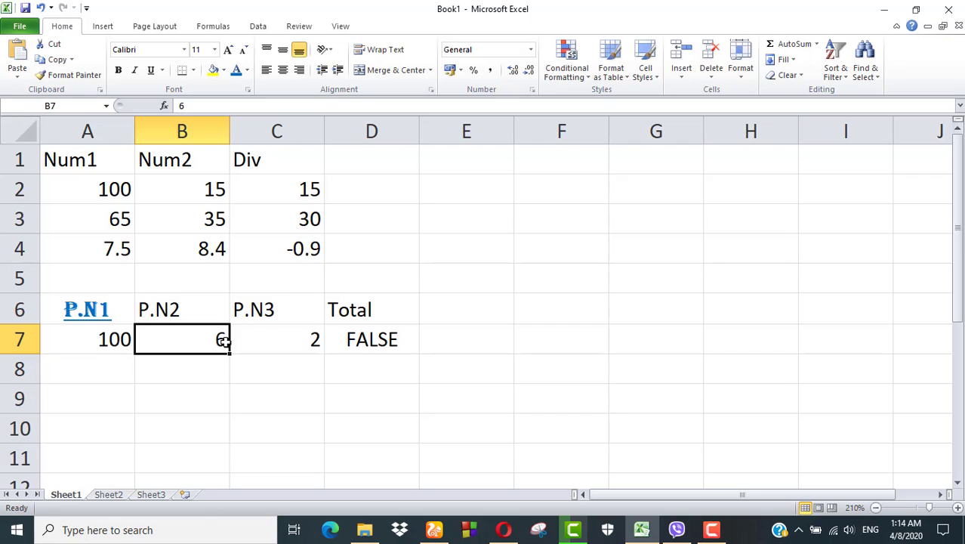
# Replace the Total formula in cell D7 with the percentage calculation =A7*B7%
pyautogui.click(313, 344)
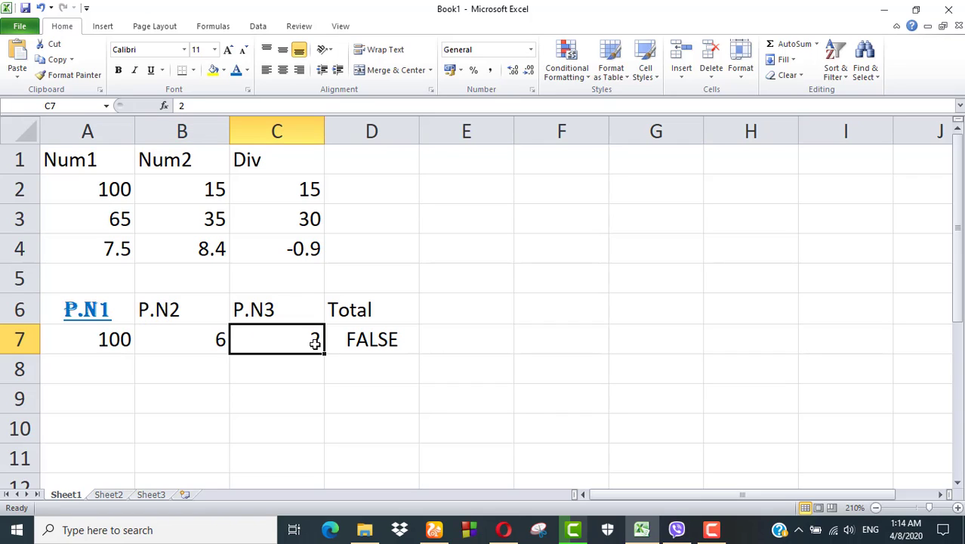
pyautogui.click(371, 342)
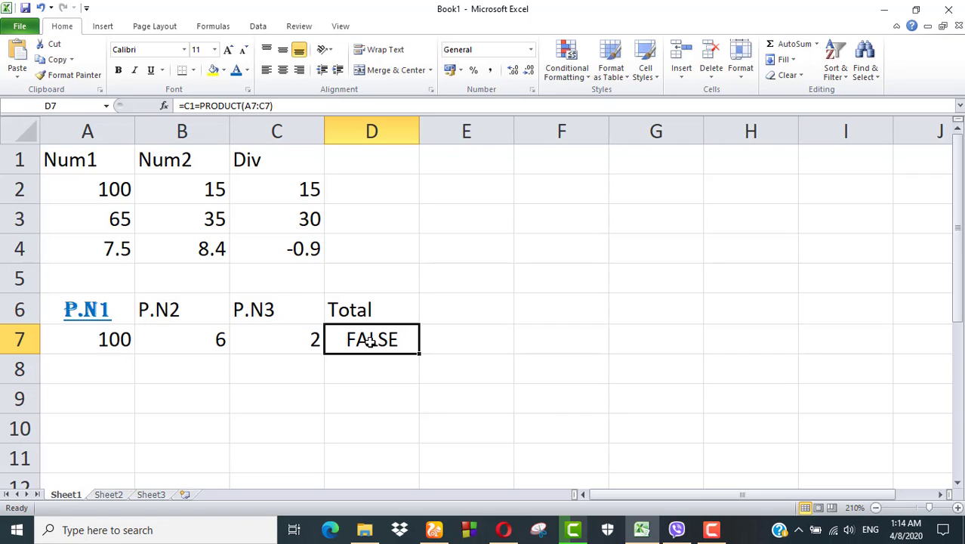
pyautogui.click(278, 106)
pyautogui.press('BackSpace')
pyautogui.press('BackSpace')
pyautogui.press('BackSpace')
pyautogui.press('BackSpace')
pyautogui.press('BackSpace')
pyautogui.press('BackSpace')
pyautogui.press('BackSpace')
pyautogui.press('BackSpace')
pyautogui.press('BackSpace')
pyautogui.press('BackSpace')
pyautogui.press('BackSpace')
pyautogui.press('BackSpace')
pyautogui.press('BackSpace')
pyautogui.press('BackSpace')
pyautogui.press('BackSpace')
pyautogui.press('BackSpace')
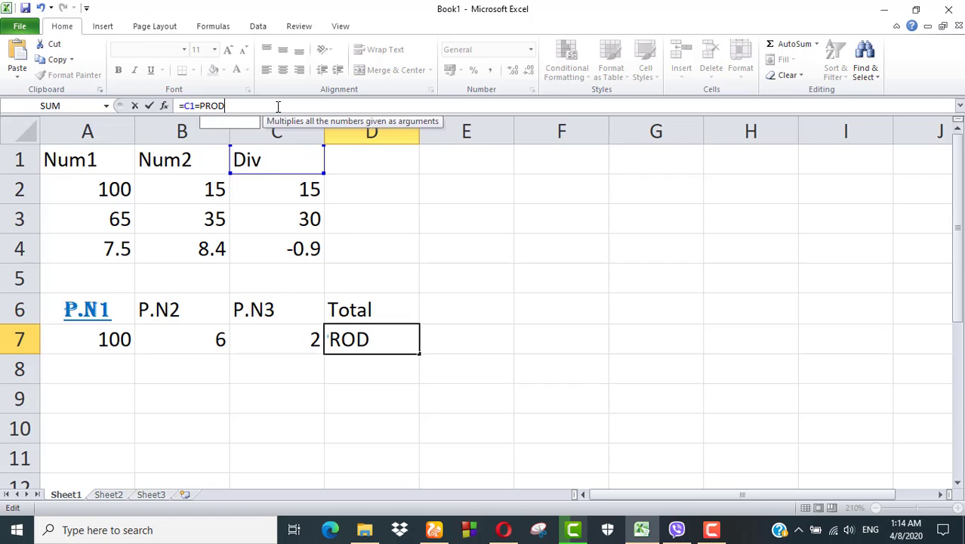
pyautogui.press('BackSpace')
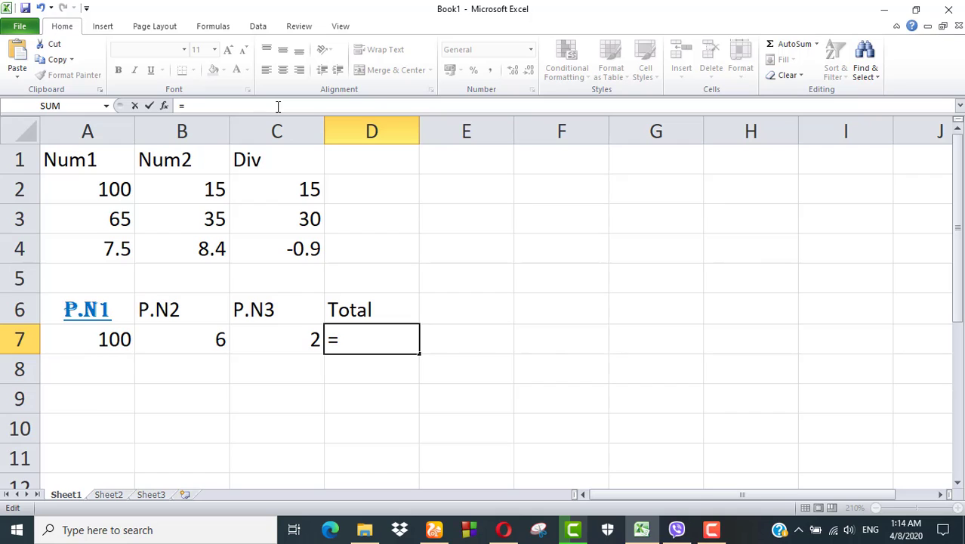
pyautogui.write('A7')
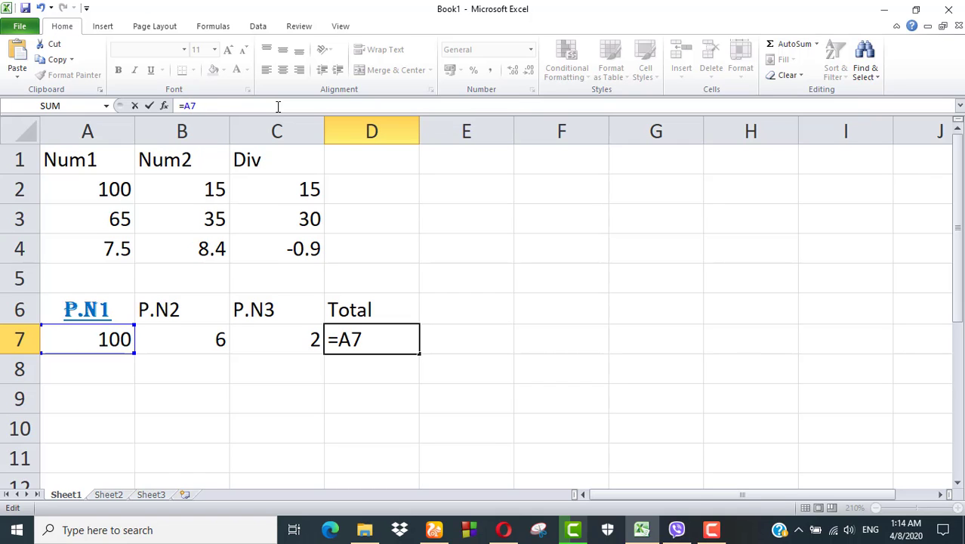
pyautogui.write('*B7')
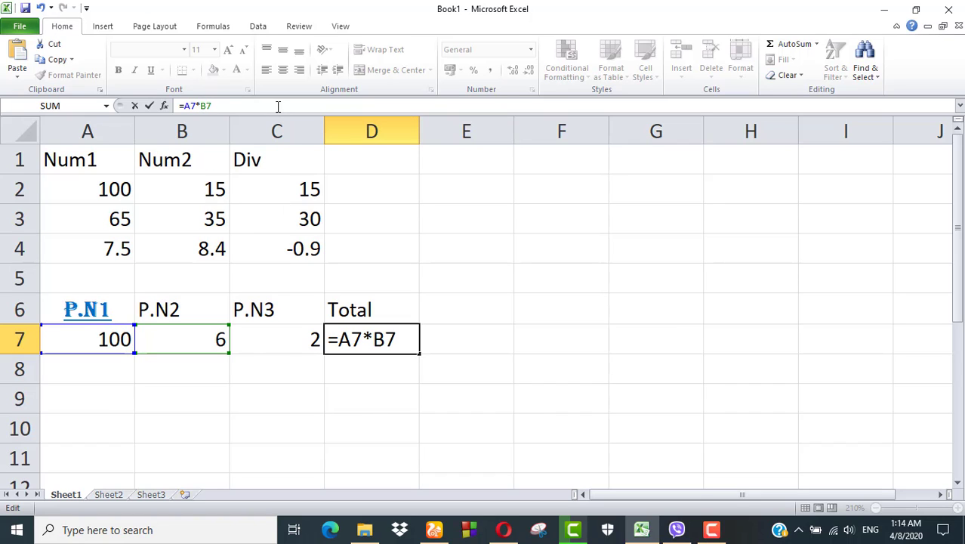
pyautogui.write('%')
pyautogui.press('Return')
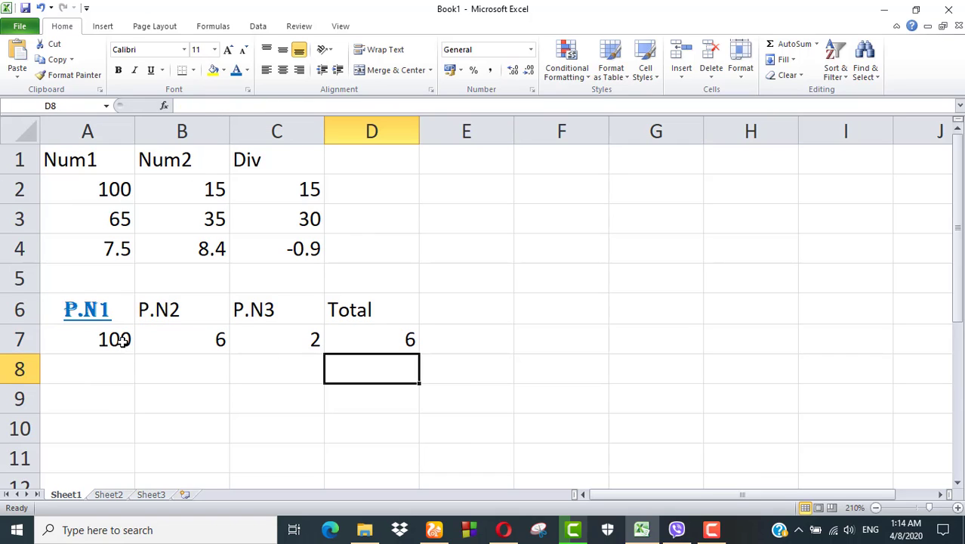
# Extend the Total formula in cell D7 to add the P.N3 value, making it =A7*B7%+C7
pyautogui.click(390, 335)
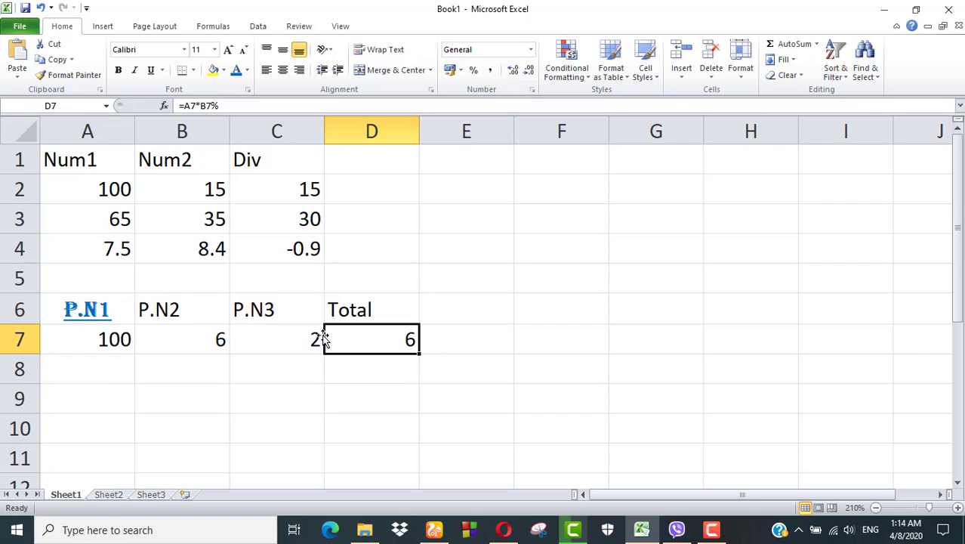
pyautogui.click(229, 111)
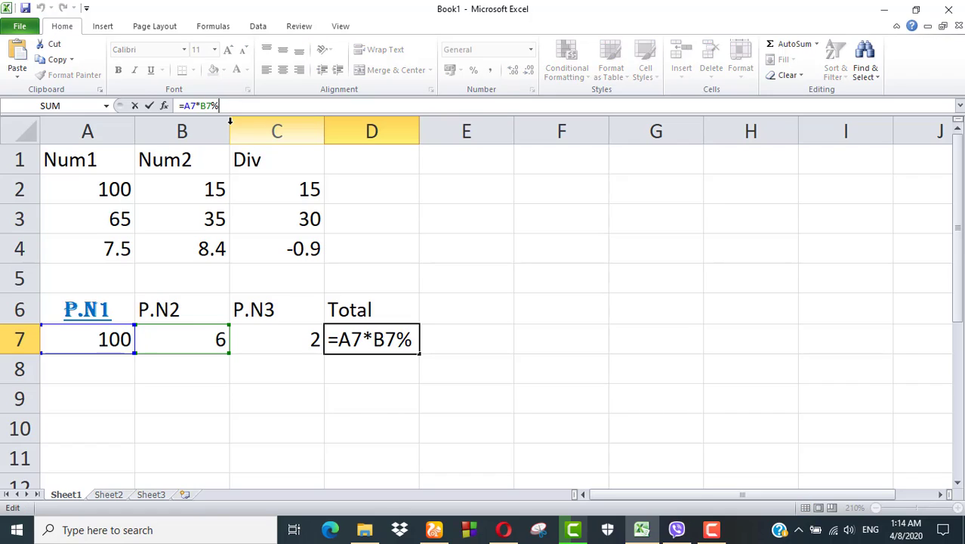
pyautogui.write('+')
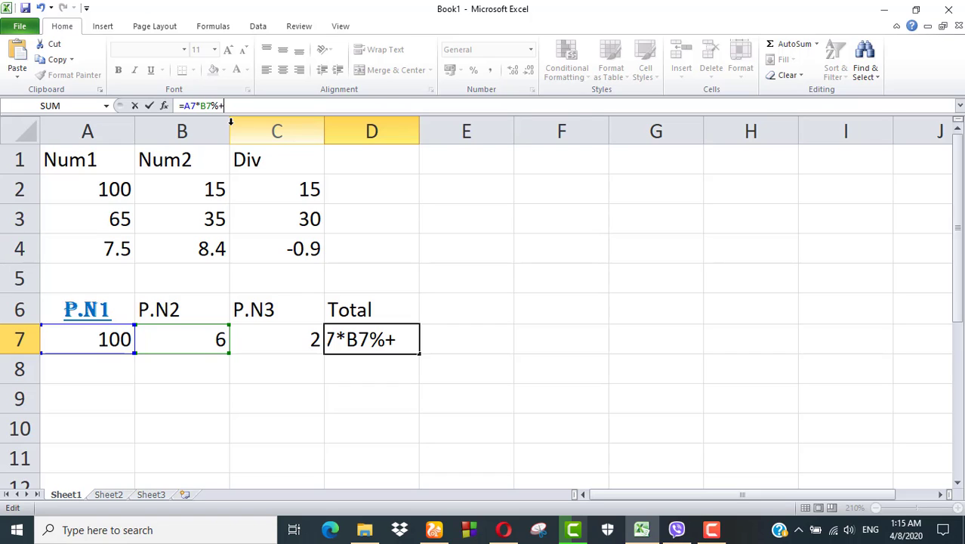
pyautogui.write('C7')
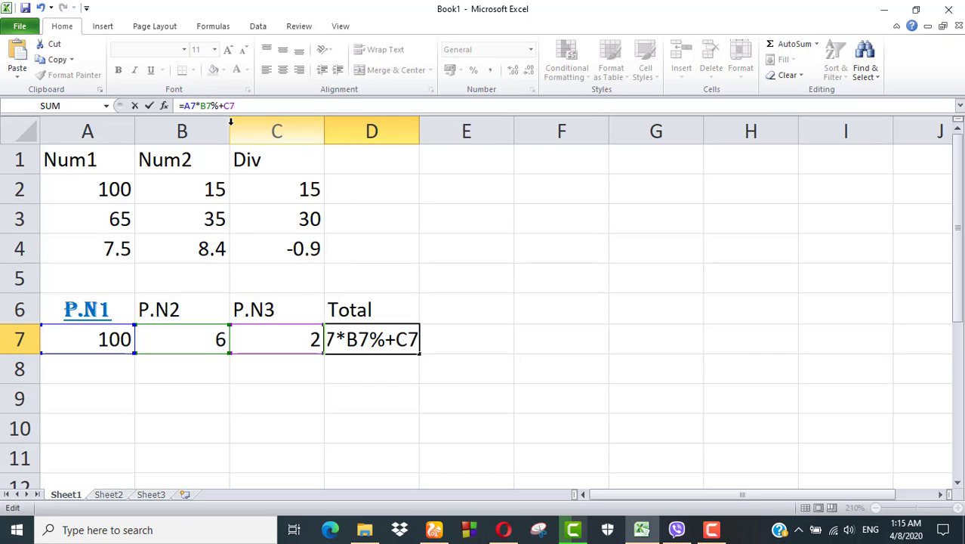
pyautogui.press('Return')
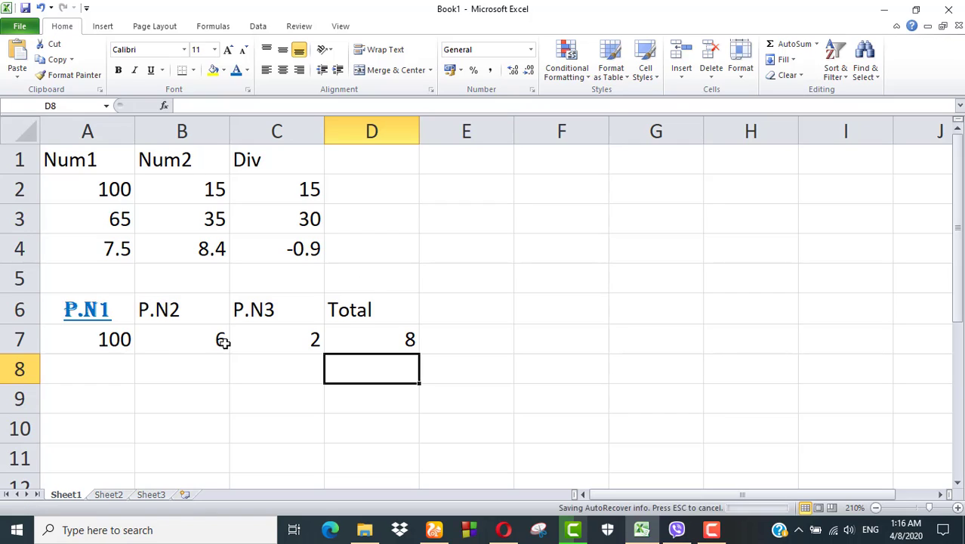
# Examine the headings and values in rows 6 and 7, and the formulas in D7 and the Div column
pyautogui.click(86, 339)
pyautogui.click(139, 340)
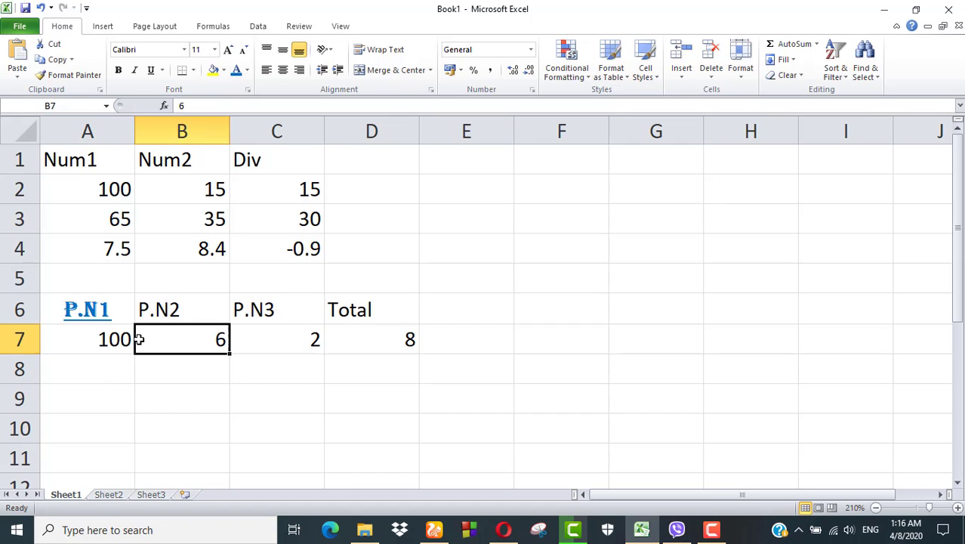
pyautogui.click(249, 331)
pyautogui.click(355, 332)
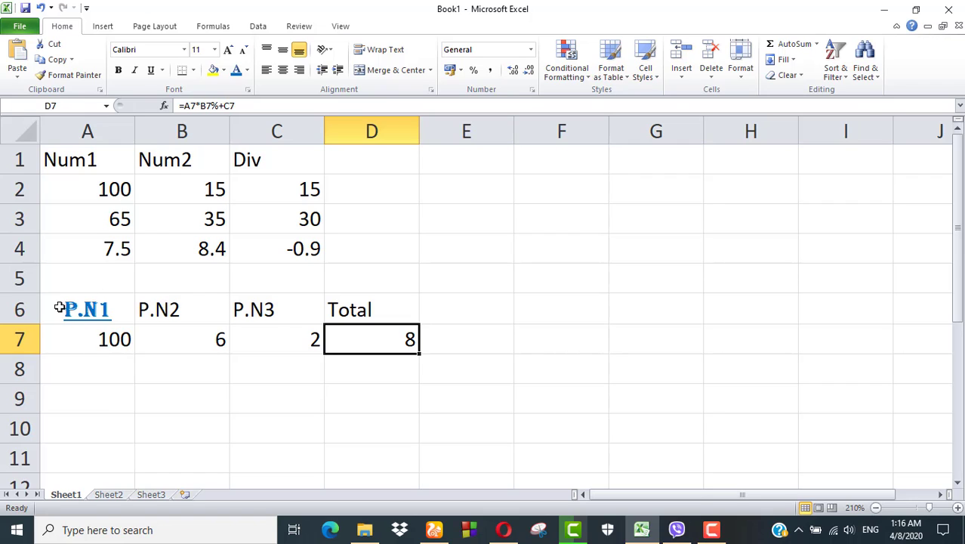
pyautogui.moveTo(65, 308); pyautogui.dragTo(62, 452)
pyautogui.click(62, 452)
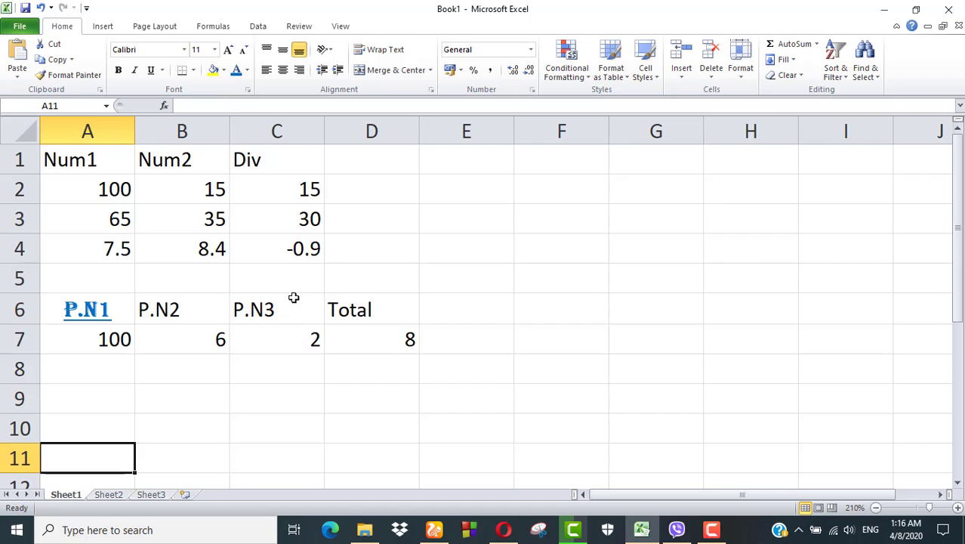
pyautogui.click(395, 302)
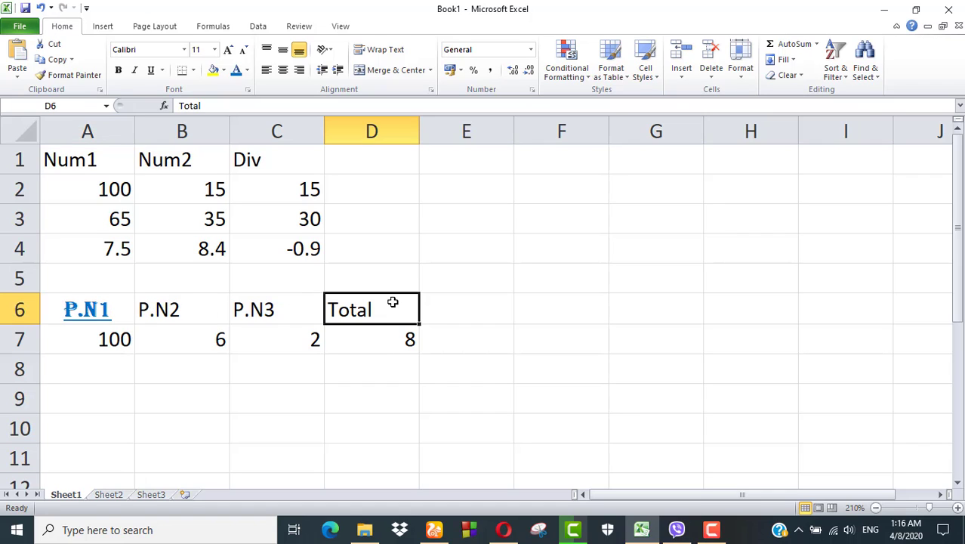
pyautogui.click(306, 306)
pyautogui.click(195, 317)
pyautogui.click(113, 311)
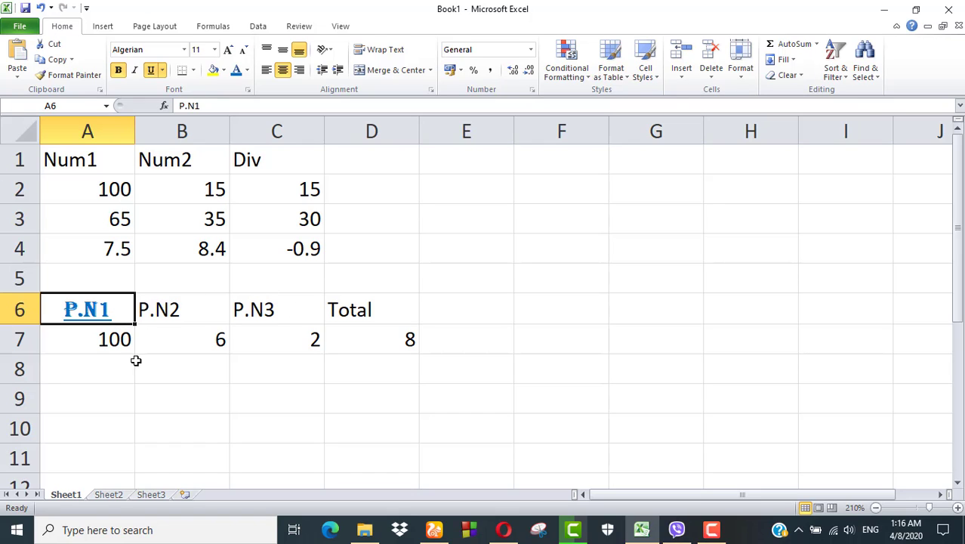
pyautogui.click(80, 345)
pyautogui.moveTo(80, 346); pyautogui.dragTo(381, 341)
pyautogui.click(75, 371)
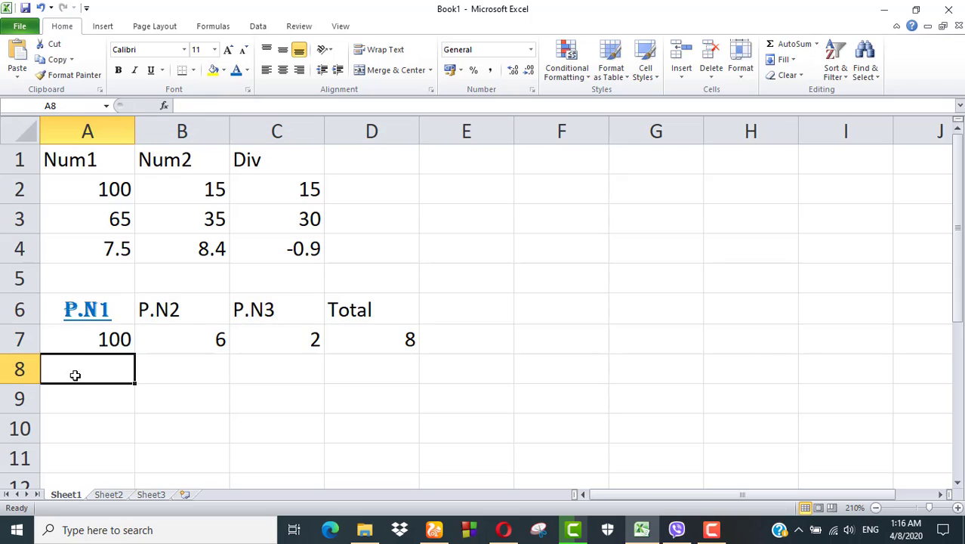
pyautogui.click(384, 370)
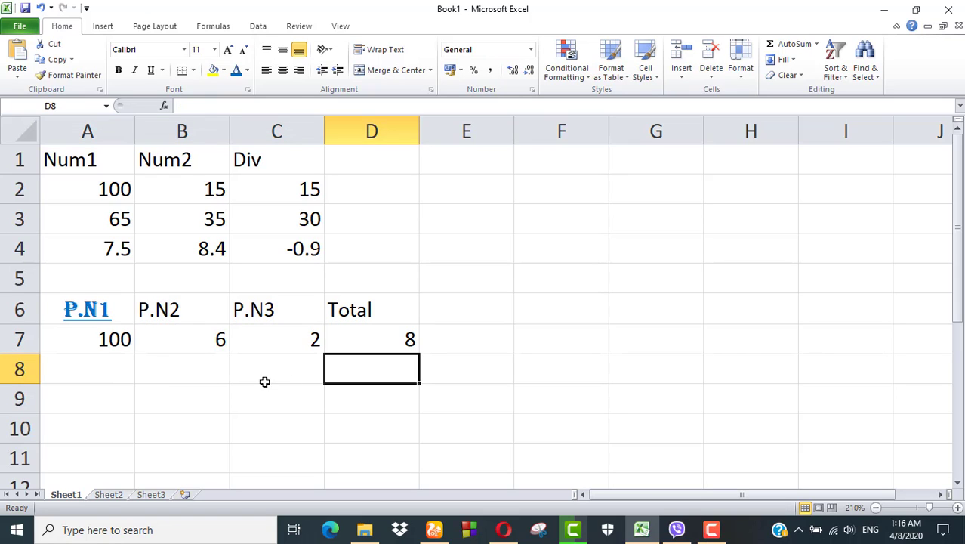
pyautogui.click(75, 375)
pyautogui.moveTo(152, 375); pyautogui.dragTo(597, 297)
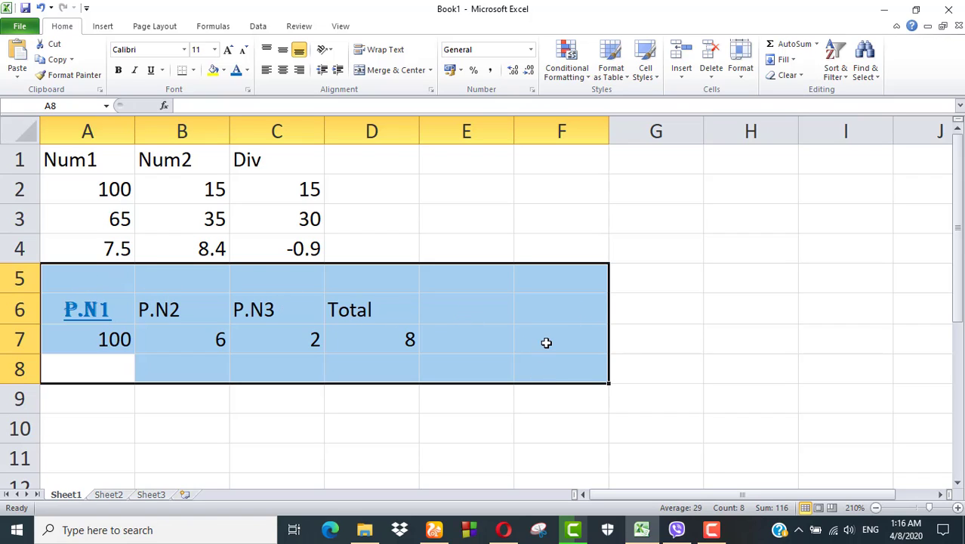
pyautogui.click(541, 284)
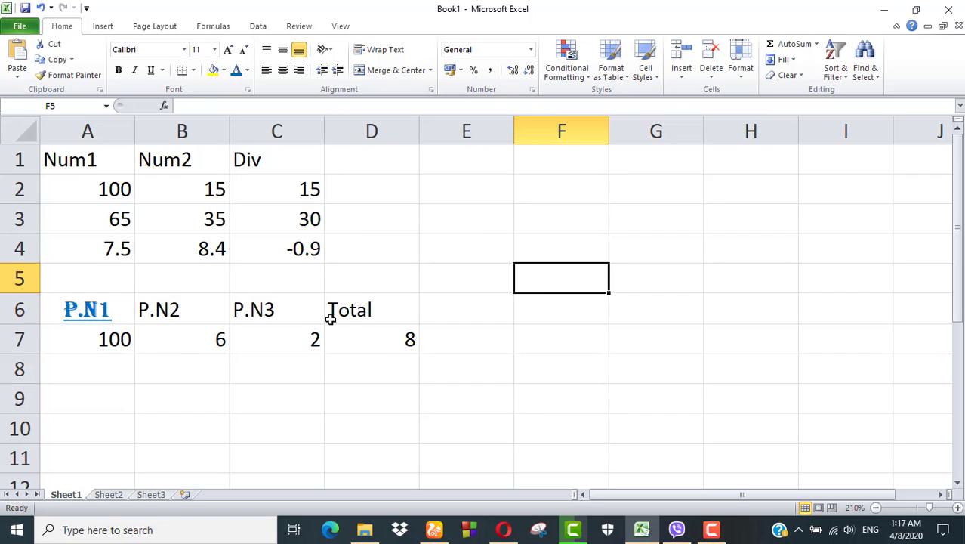
pyautogui.click(387, 341)
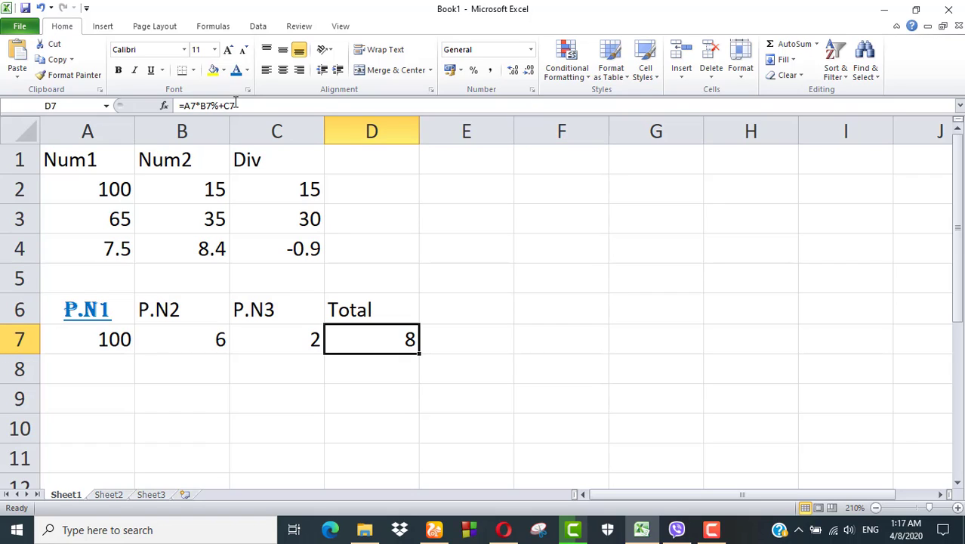
pyautogui.click(306, 191)
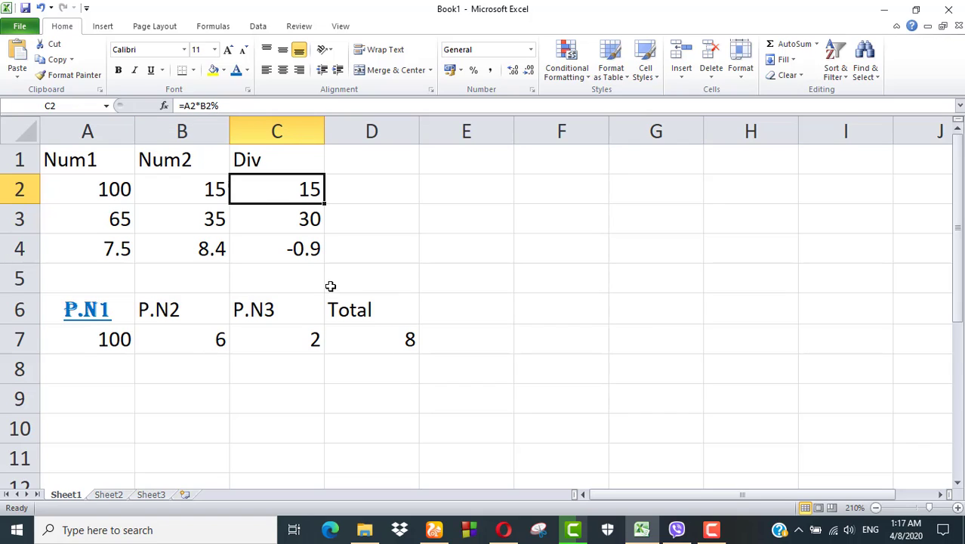
pyautogui.click(300, 247)
pyautogui.click(300, 221)
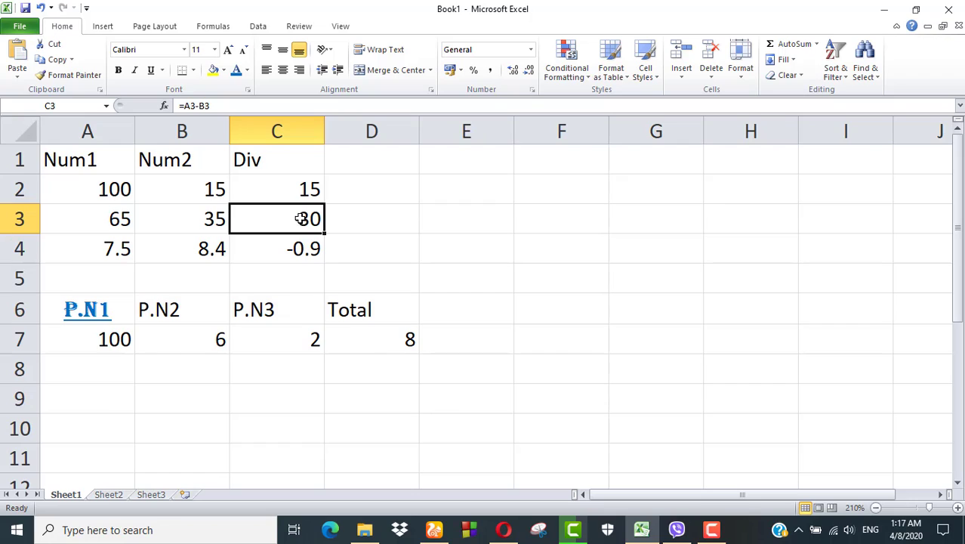
pyautogui.click(297, 188)
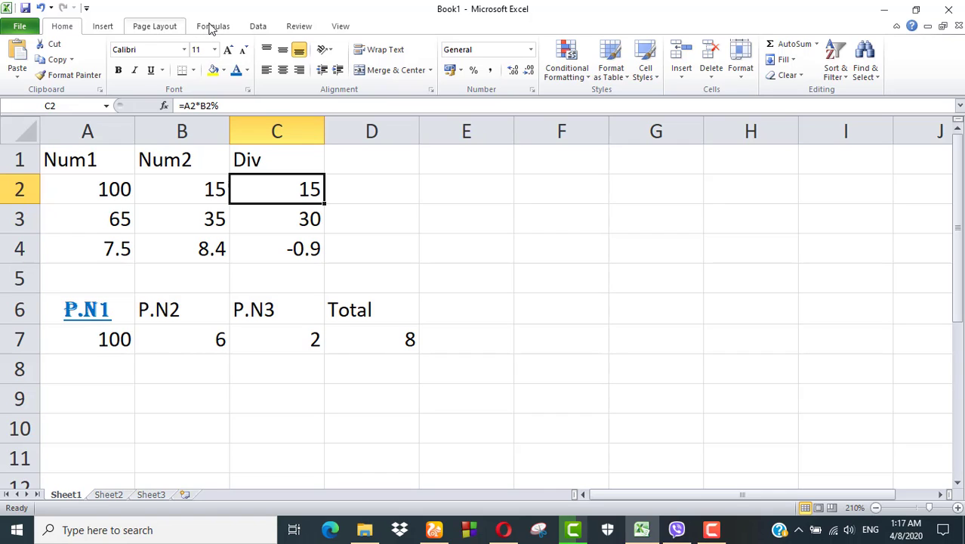
pyautogui.scroll(-4, 262, 30)
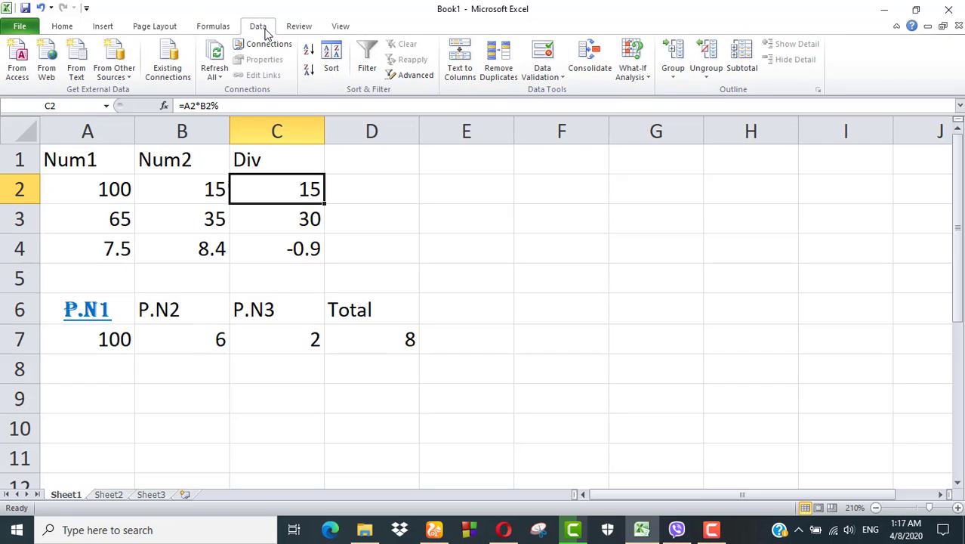
pyautogui.scroll(1, 223, 40)
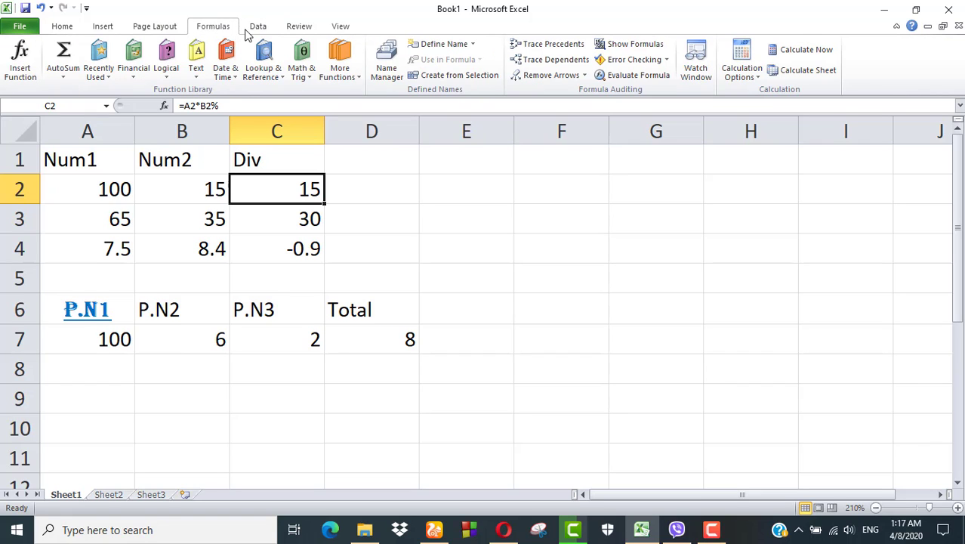
pyautogui.click(296, 27)
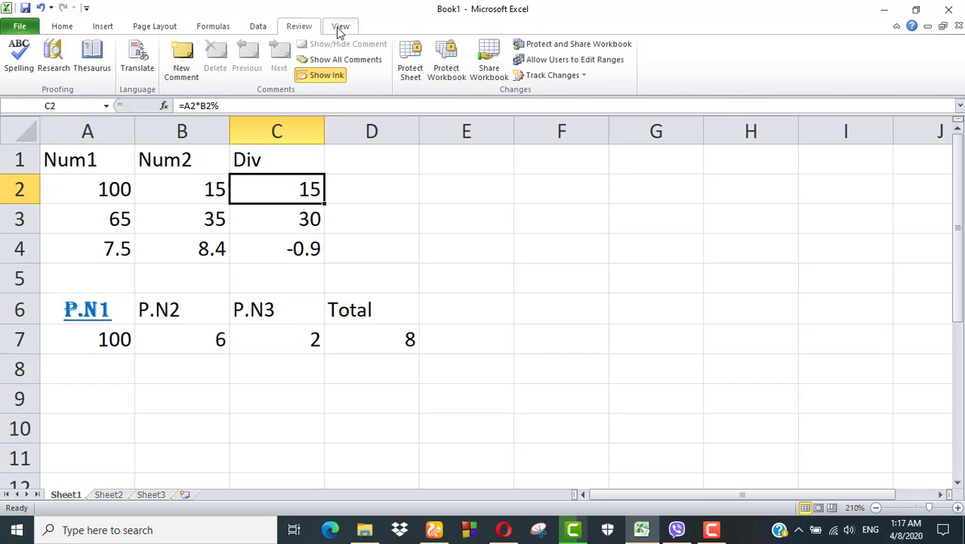
pyautogui.click(340, 28)
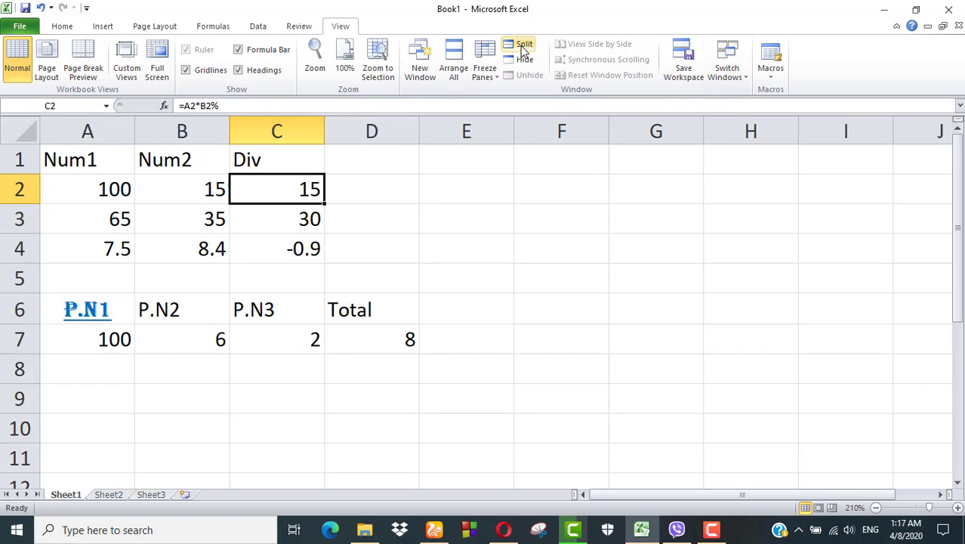
pyautogui.click(299, 30)
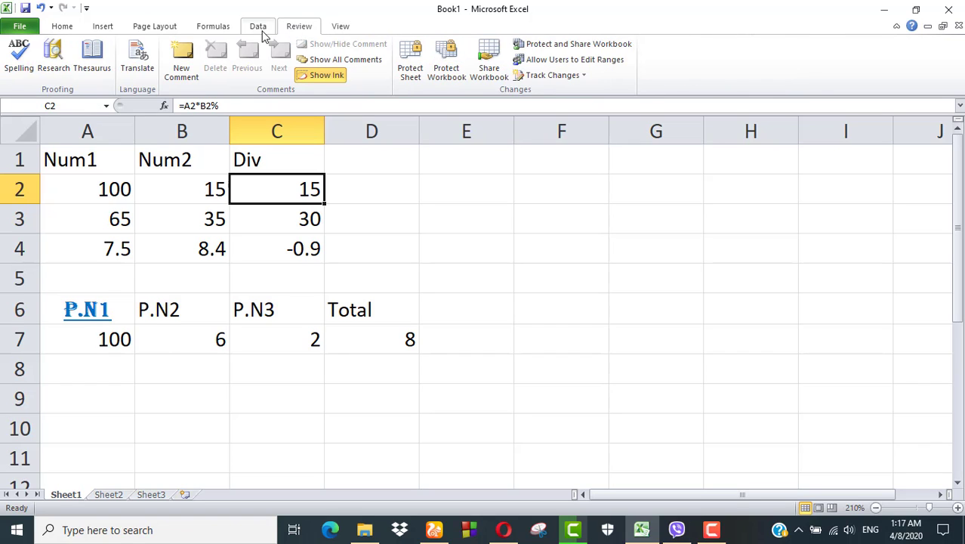
pyautogui.click(260, 31)
pyautogui.click(214, 29)
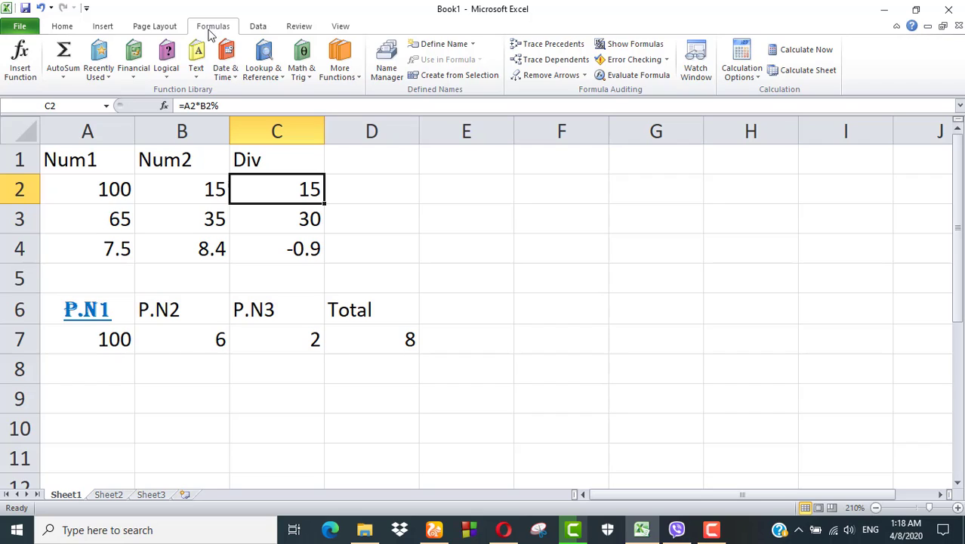
pyautogui.click(168, 32)
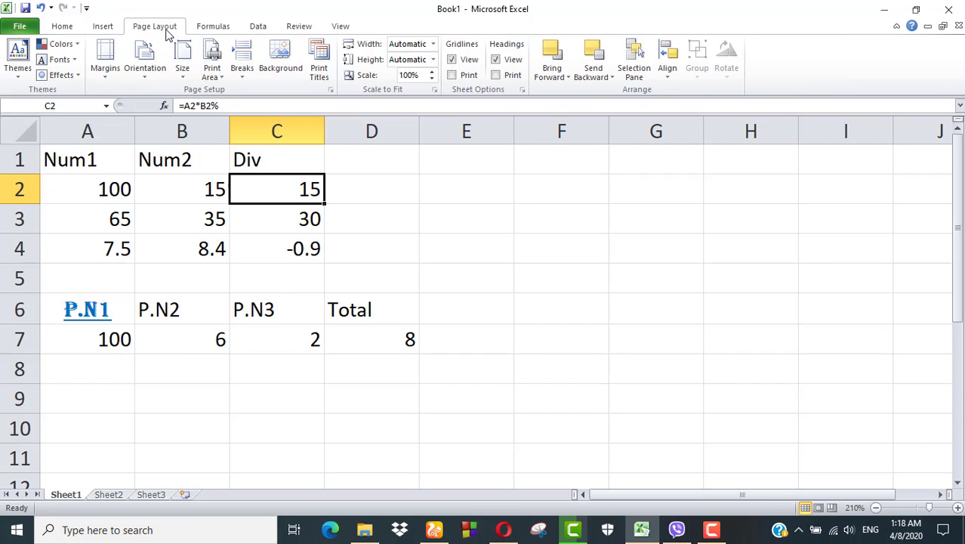
# Browse the available column, pie, bar, scatter and other chart types that can be inserted
pyautogui.click(106, 31)
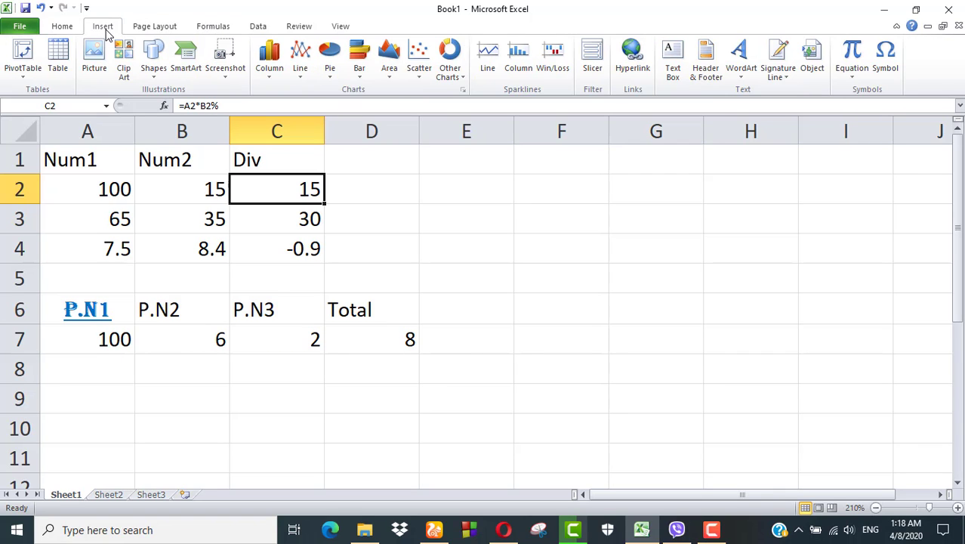
pyautogui.click(271, 72)
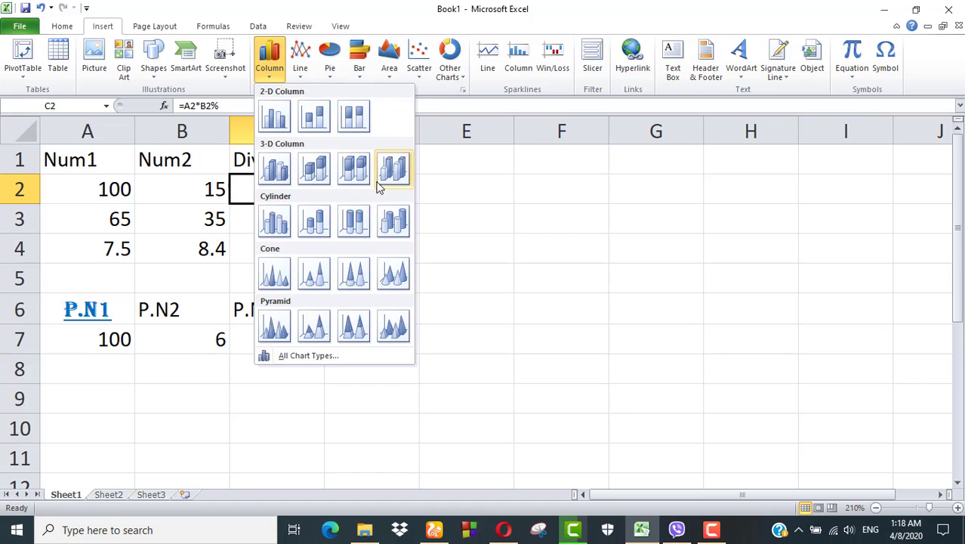
pyautogui.click(328, 77)
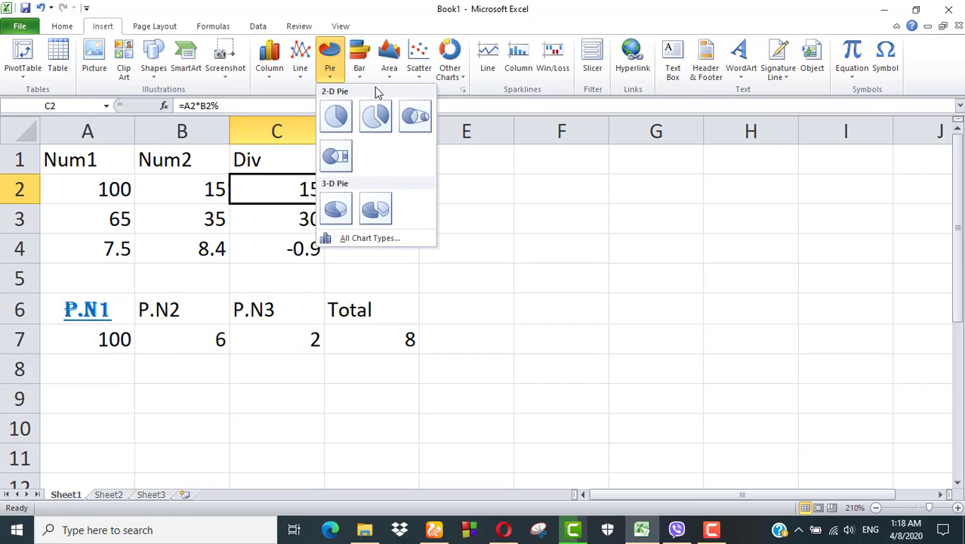
pyautogui.click(367, 79)
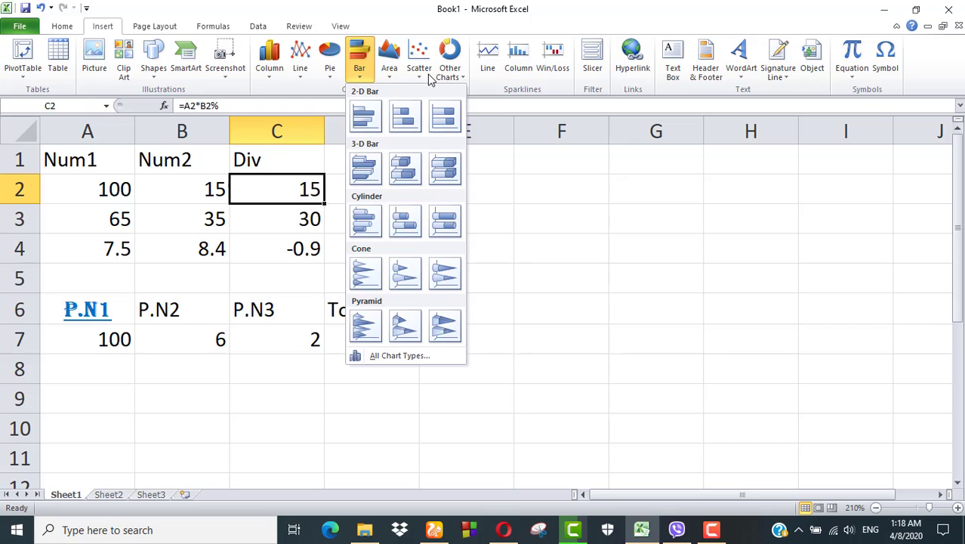
pyautogui.click(420, 73)
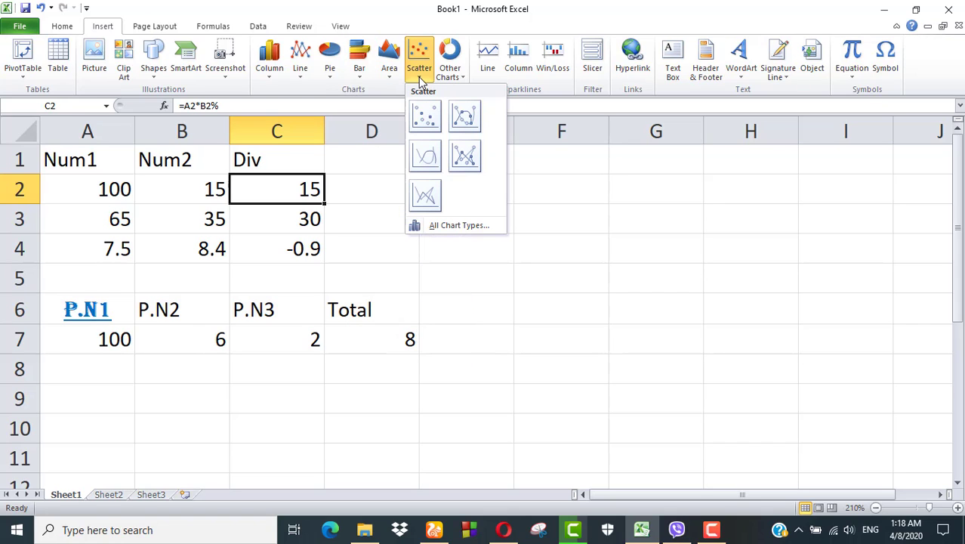
pyautogui.click(460, 80)
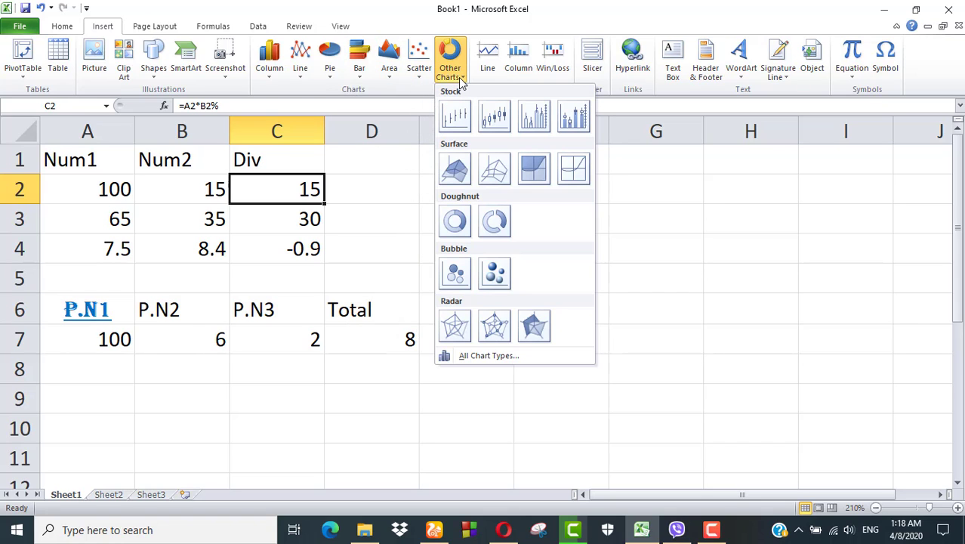
pyautogui.click(459, 77)
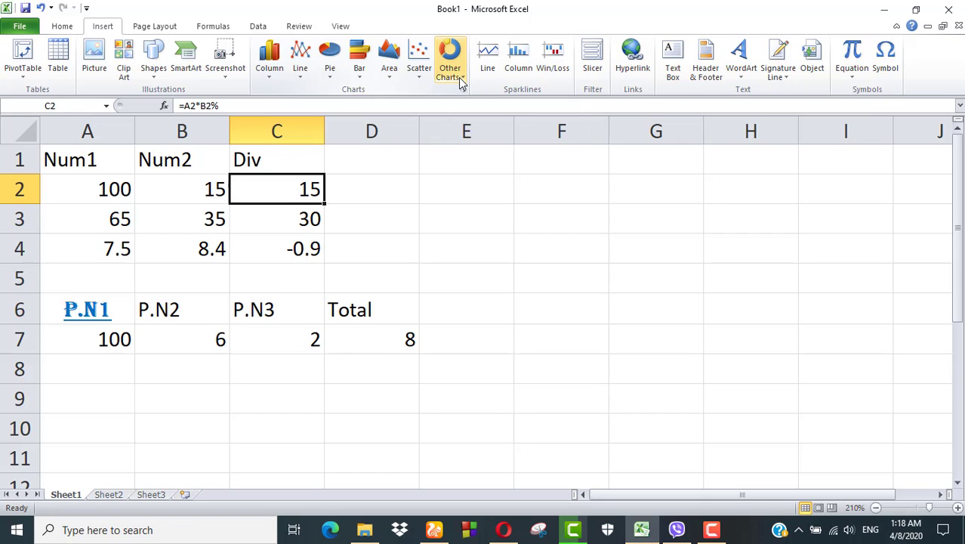
# Enter A2+B2 in cell G5 without a leading equals sign
pyautogui.doubleClick(677, 281)
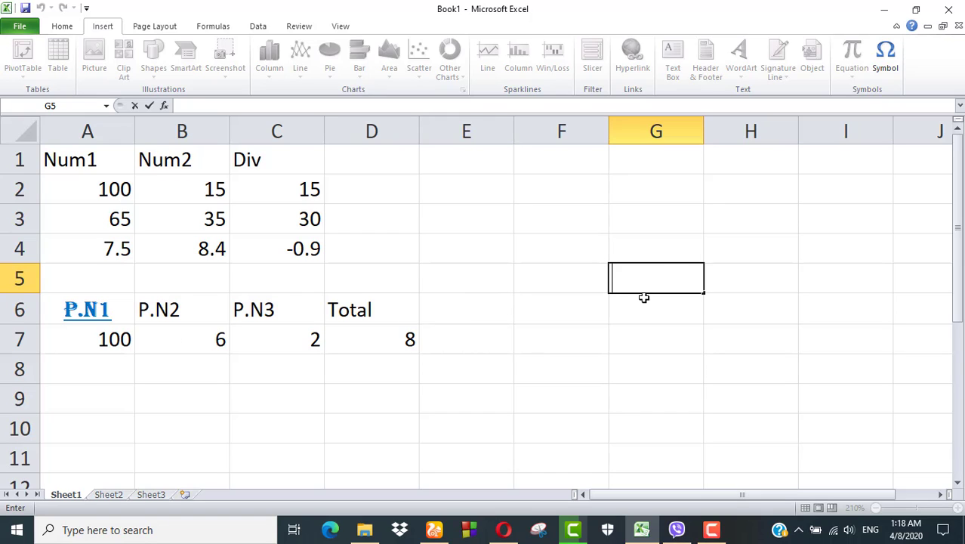
pyautogui.write('A2+B2')
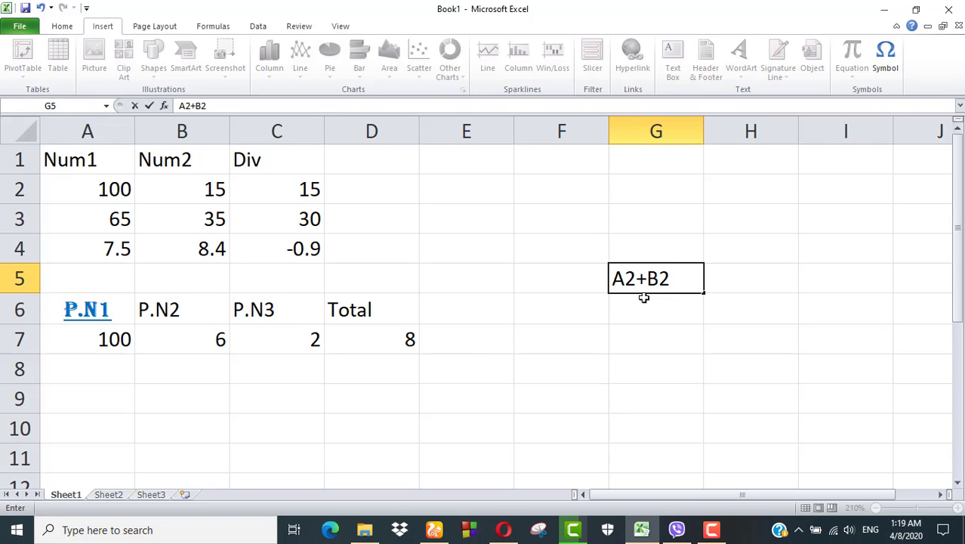
pyautogui.press('Left')
pyautogui.press('Left')
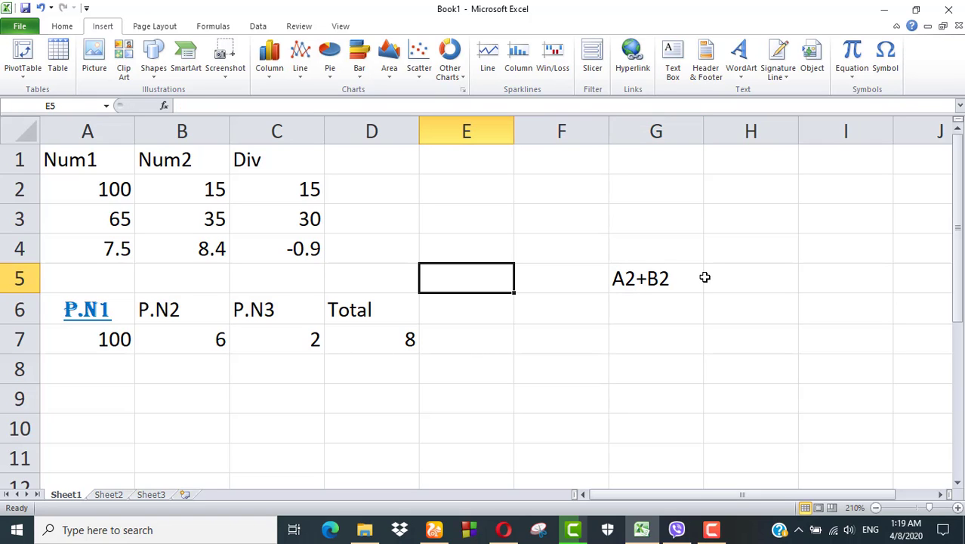
# Turn the entry in cell G5 into a working addition formula, =A2+B2
pyautogui.click(707, 276)
pyautogui.doubleClick(672, 279)
pyautogui.click(613, 280)
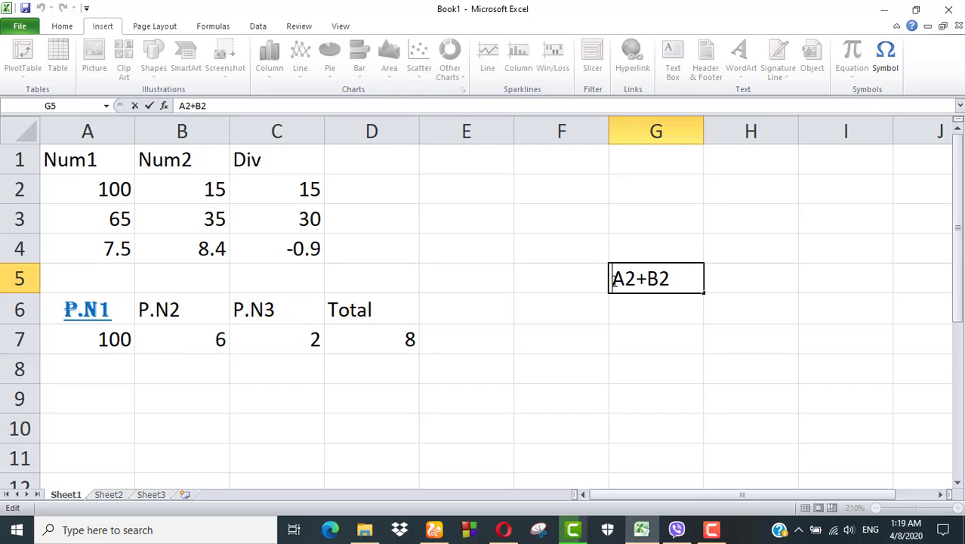
pyautogui.write('=')
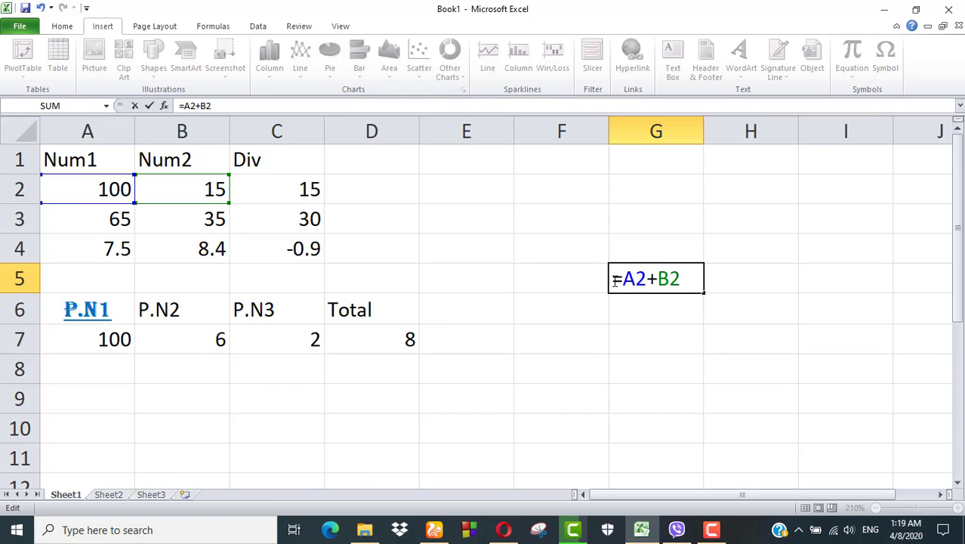
pyautogui.press('Return')
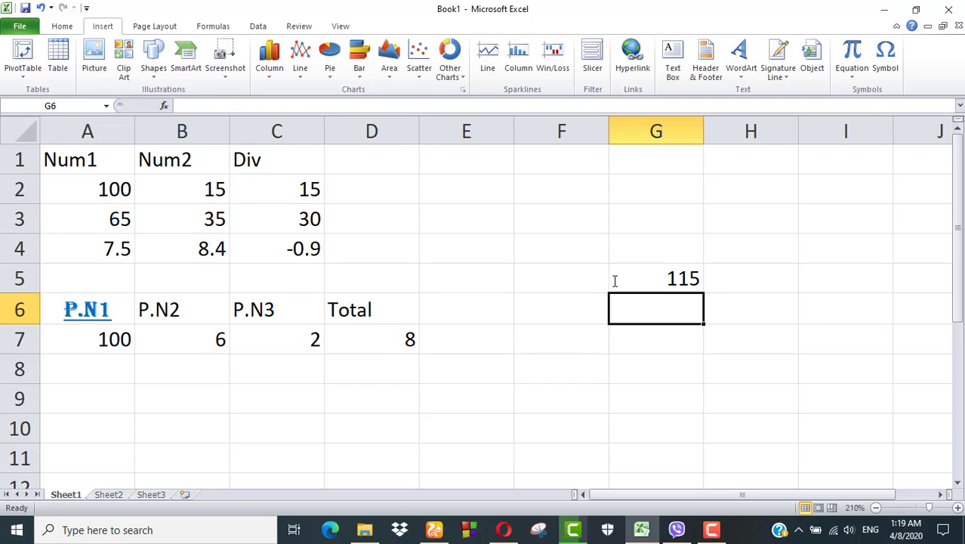
# Change the addition in cell G5 to a subtraction, making the formula =A2-B2
pyautogui.click(680, 272)
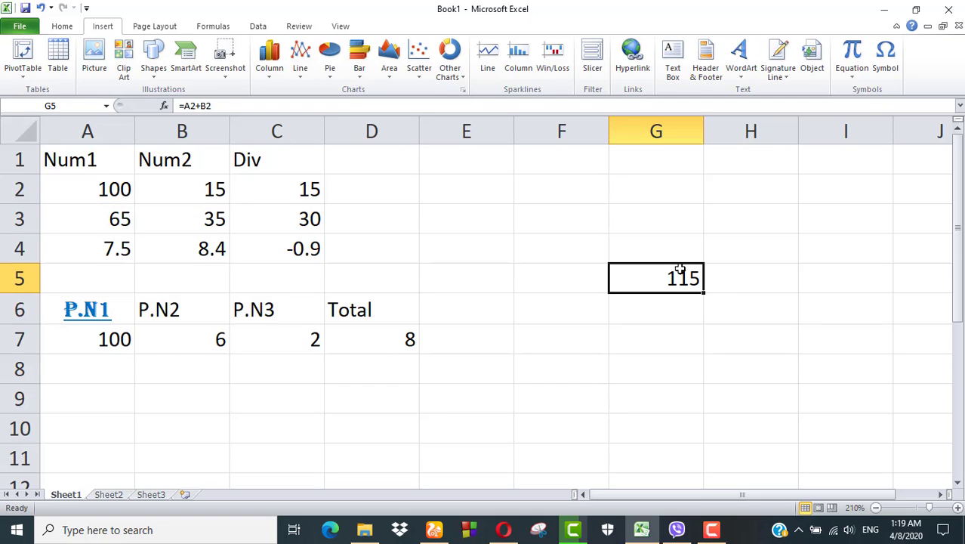
pyautogui.doubleClick(673, 281)
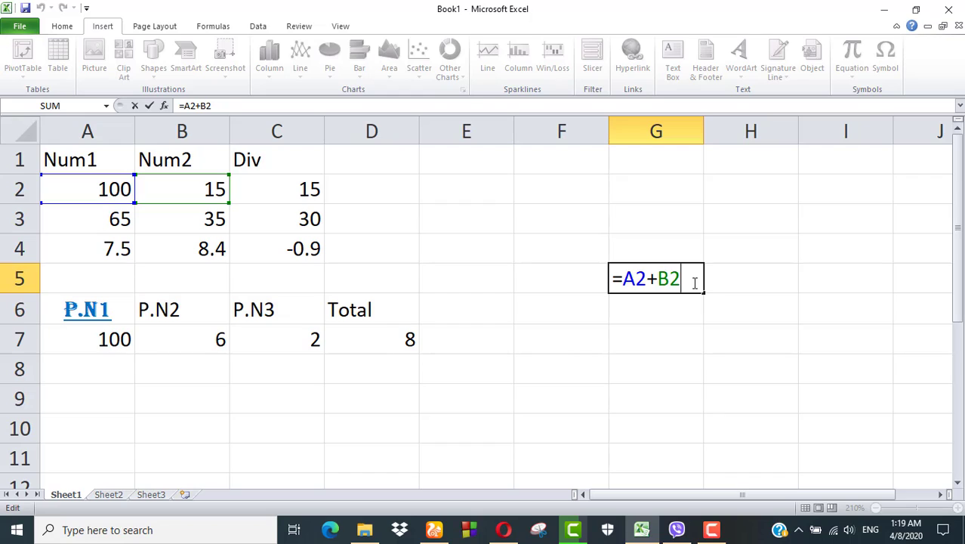
pyautogui.press('Left')
pyautogui.press('BackSpace')
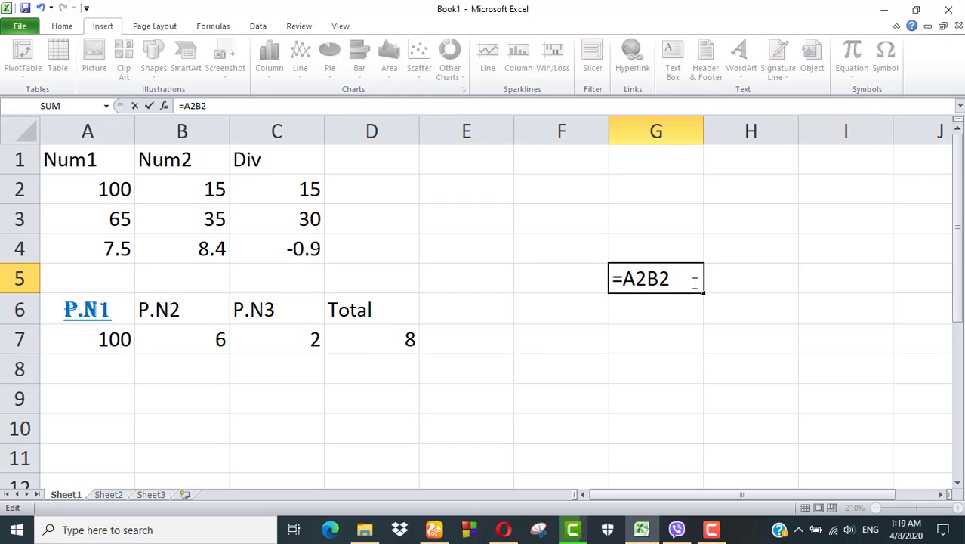
pyautogui.write('-')
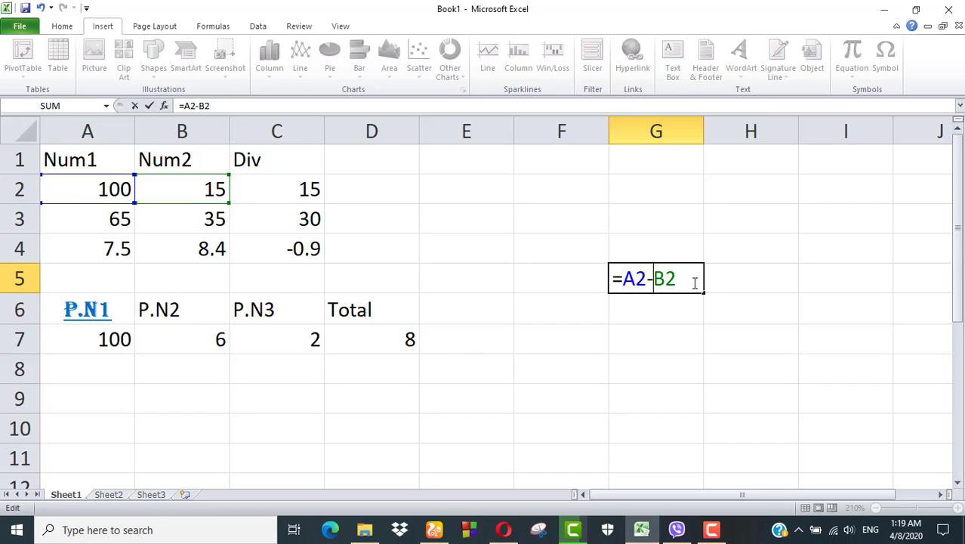
# Swap the operator in the G5 formula to multiplication, =A2*B2, and to division, =A2/B2
pyautogui.press('BackSpace')
pyautogui.write('*')
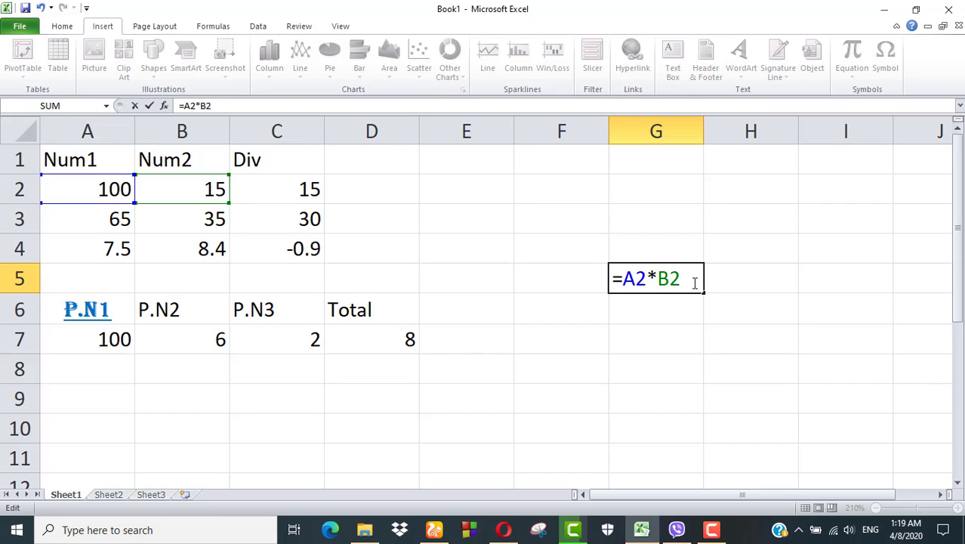
pyautogui.press('BackSpace')
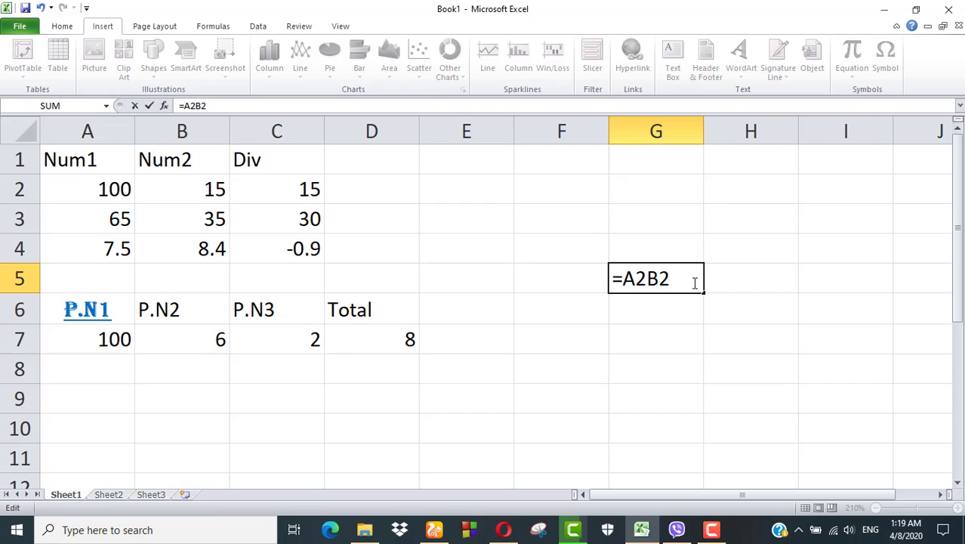
pyautogui.write('/')
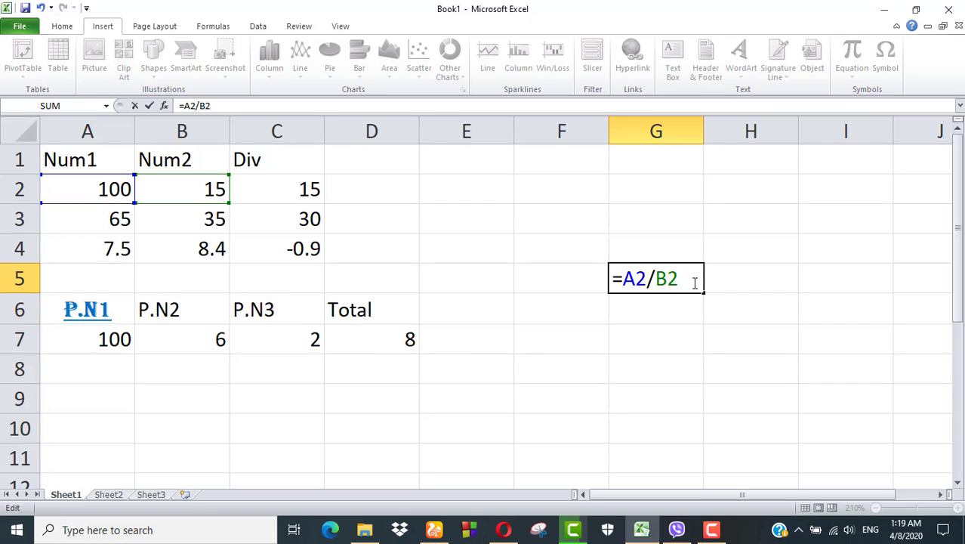
# Rewrite the G5 formula as the percentage calculation =A2*B2%
pyautogui.press('BackSpace')
pyautogui.write('*')
pyautogui.press('Right')
pyautogui.press('Right')
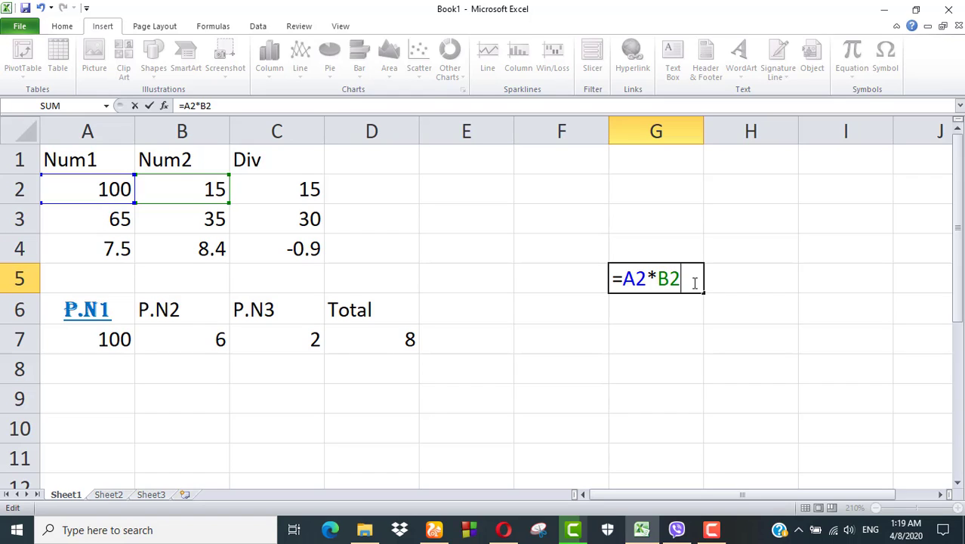
pyautogui.write('%')
# Erase the percentage formula from cell G5
pyautogui.press('BackSpace')
pyautogui.press('BackSpace')
pyautogui.press('BackSpace')
pyautogui.press('BackSpace')
pyautogui.press('BackSpace')
pyautogui.press('BackSpace')
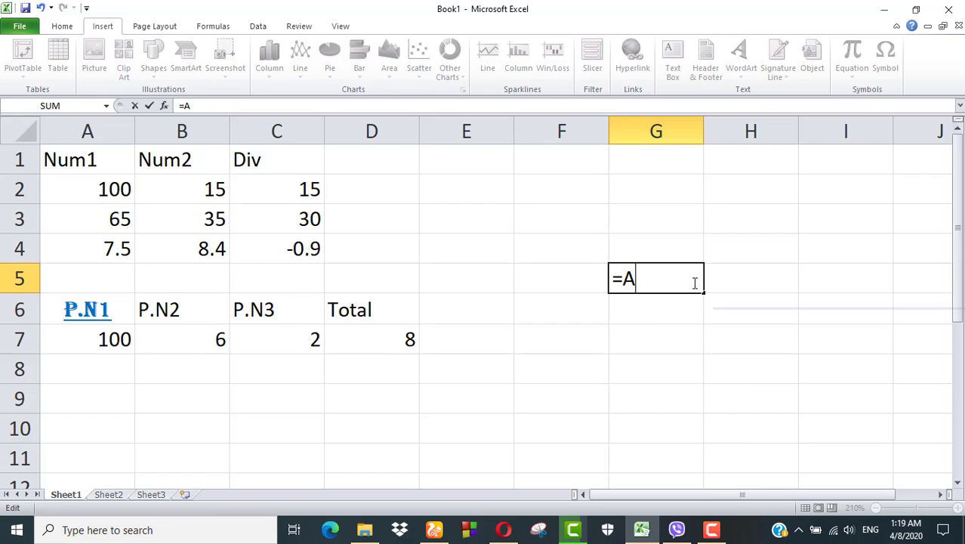
pyautogui.press('BackSpace')
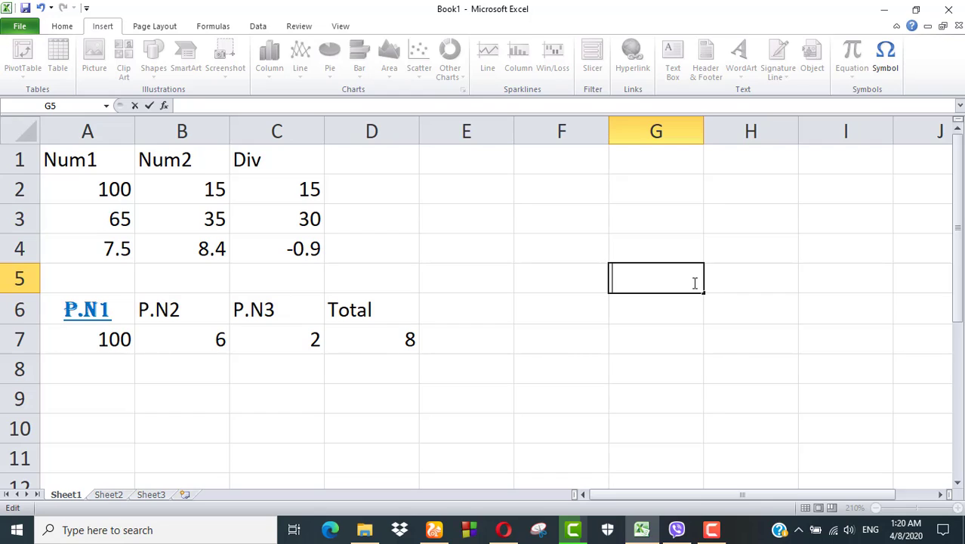
# Write out the arithmetic operators + - * / in cell G5 as an illustration and erase them
pyautogui.write('+ -')
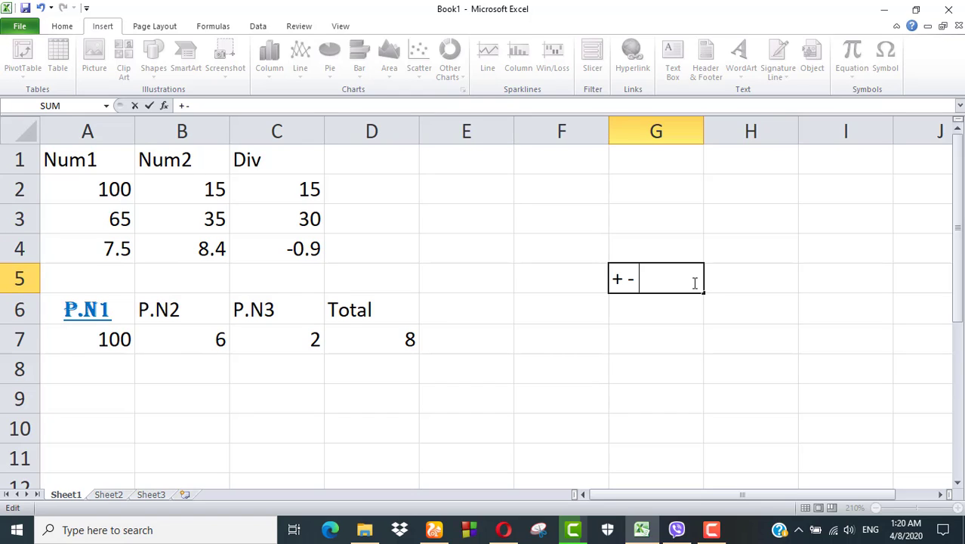
pyautogui.write(' * /')
pyautogui.press('BackSpace')
pyautogui.press('BackSpace')
pyautogui.press('BackSpace')
pyautogui.press('BackSpace')
pyautogui.press('BackSpace')
pyautogui.press('BackSpace')
pyautogui.press('BackSpace')
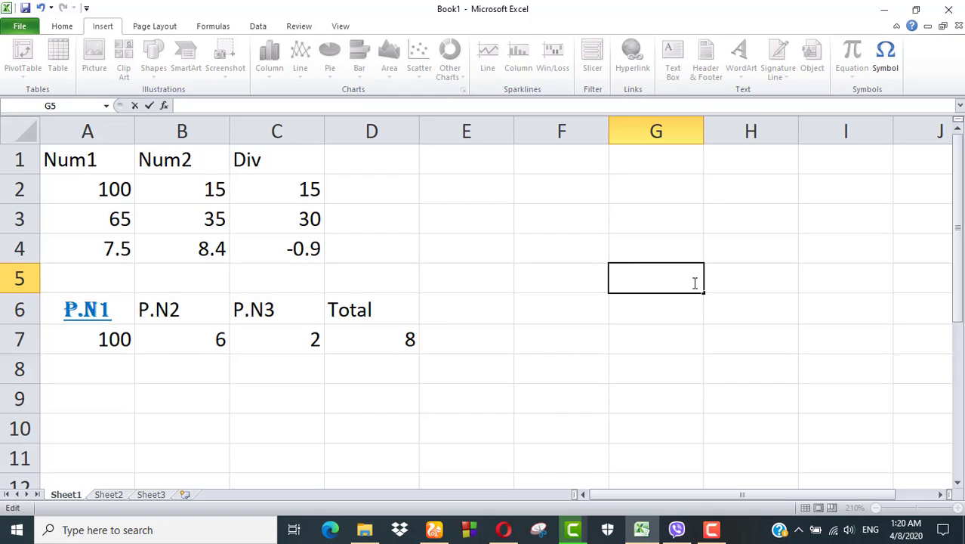
# Write the three-cell addition example A2+B2+C2 in cell G5
pyautogui.write('A2+B2')
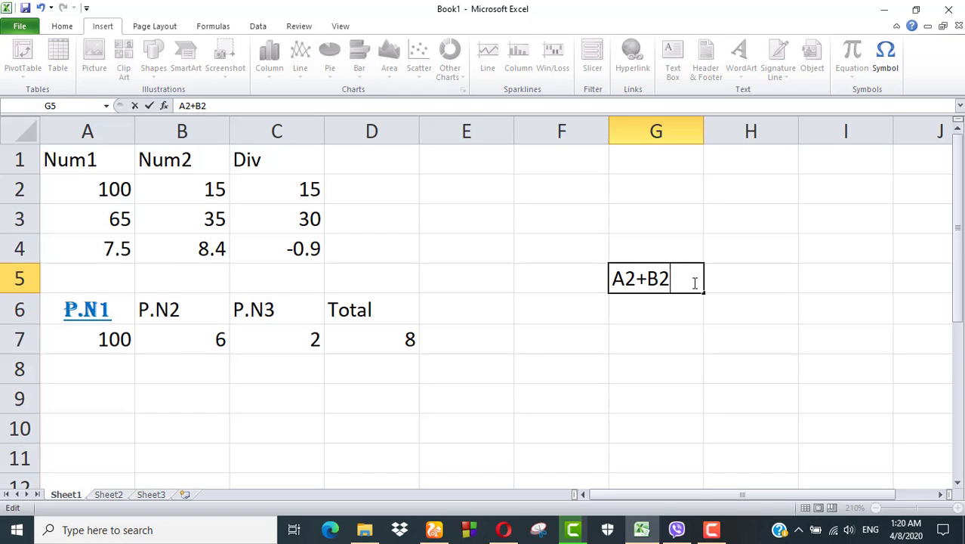
pyautogui.write('+')
pyautogui.write('C2')
# Replace both plus signs in the G5 example with multiplication, making it A2*B2*C2
pyautogui.click(694, 280)
pyautogui.press('Left')
pyautogui.press('BackSpace')
pyautogui.write('*')
pyautogui.press('Left')
pyautogui.press('Left')
pyautogui.press('Left')
pyautogui.press('BackSpace')
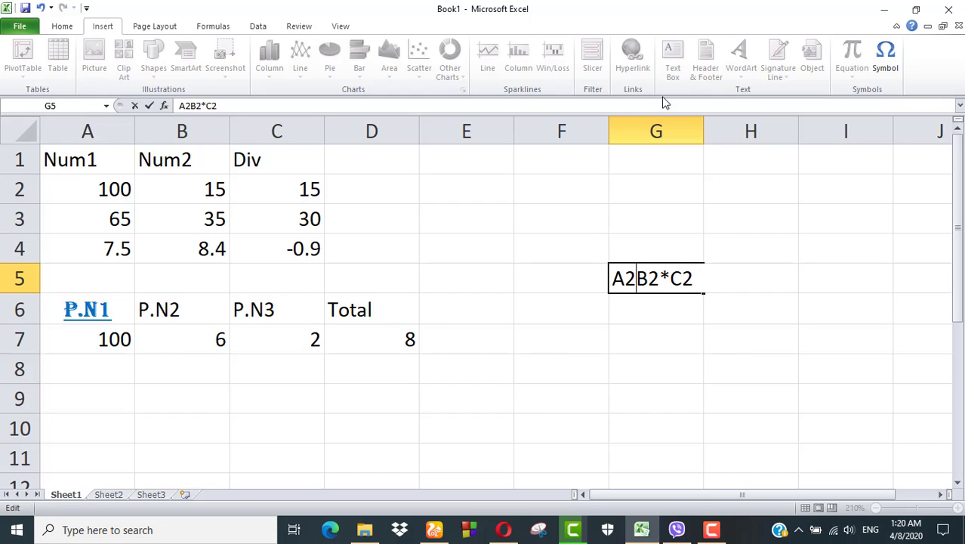
pyautogui.write('*')
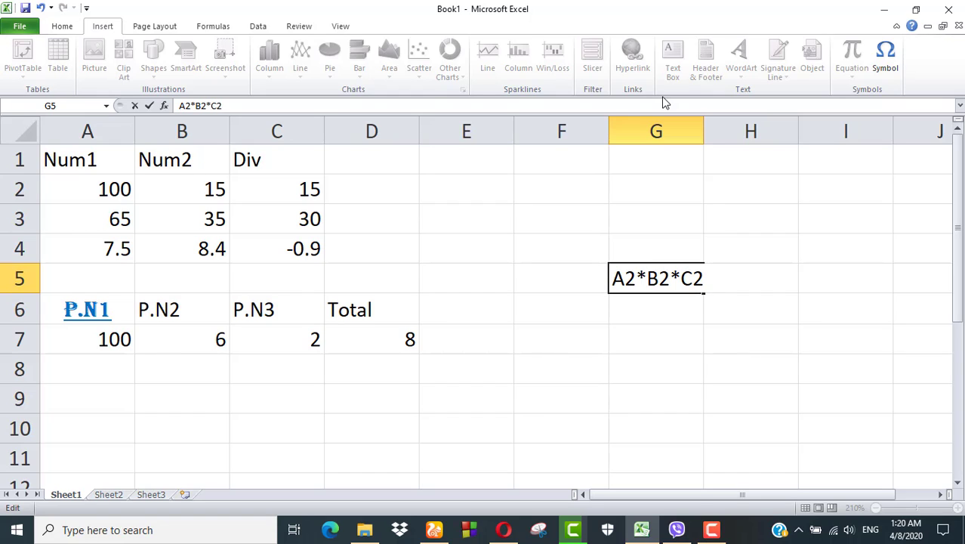
# Replace the C2 term of the G5 example with a percent sign, making it A2*B2%
pyautogui.press('Right')
pyautogui.press('Right')
pyautogui.press('Right')
pyautogui.press('Right')
pyautogui.press('Right')
pyautogui.press('BackSpace')
pyautogui.press('BackSpace')
pyautogui.press('BackSpace')
pyautogui.write('%')
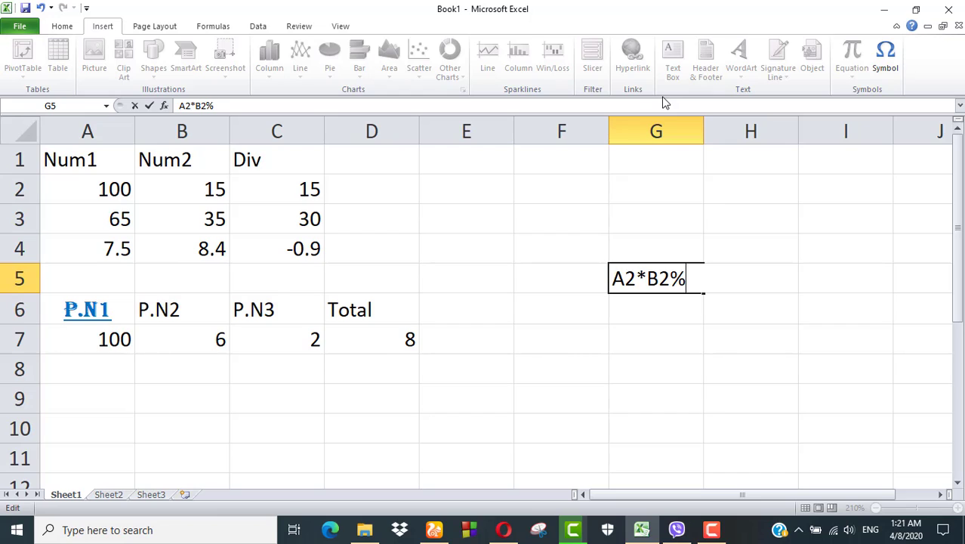
# Extend the G5 example with mixed operators to A2*B2%+A5-B6*B8
pyautogui.write('+A5')
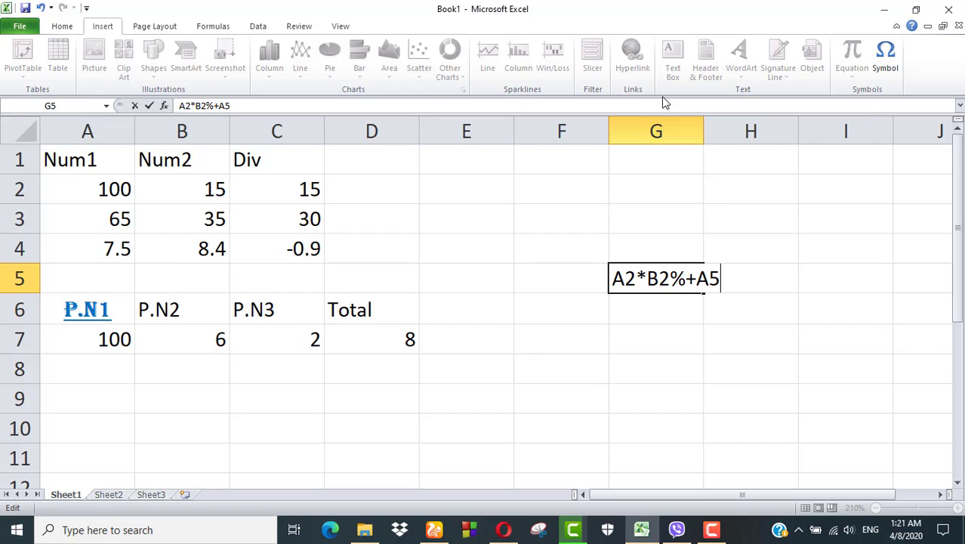
pyautogui.write('-B6*')
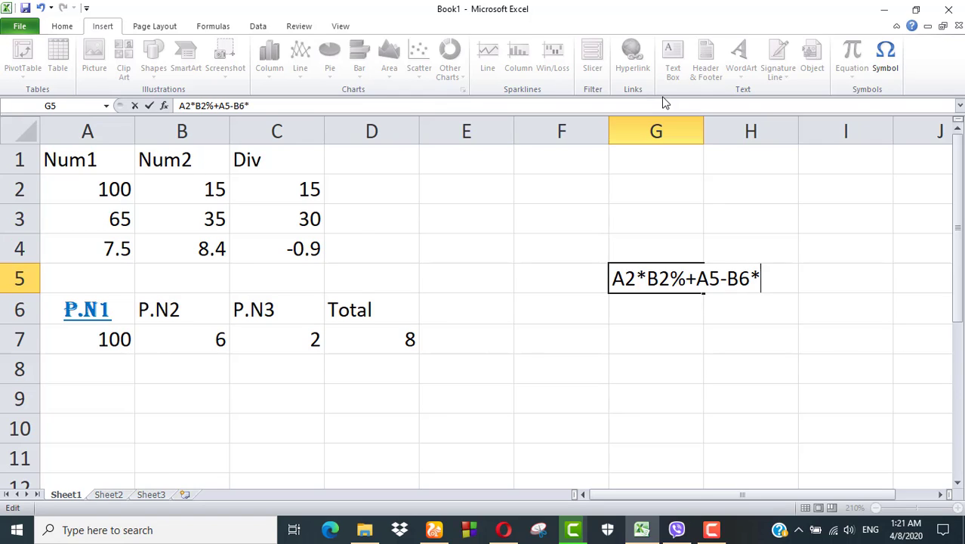
pyautogui.write('B8')
# Erase the whole mixed-operator example from cell G5
pyautogui.press('BackSpace')
pyautogui.press('BackSpace')
pyautogui.press('BackSpace')
pyautogui.press('BackSpace')
pyautogui.press('BackSpace')
pyautogui.press('BackSpace')
pyautogui.press('BackSpace')
pyautogui.press('BackSpace')
pyautogui.press('BackSpace')
pyautogui.press('BackSpace')
pyautogui.press('BackSpace')
pyautogui.press('BackSpace')
pyautogui.press('BackSpace')
pyautogui.press('BackSpace')
pyautogui.press('BackSpace')
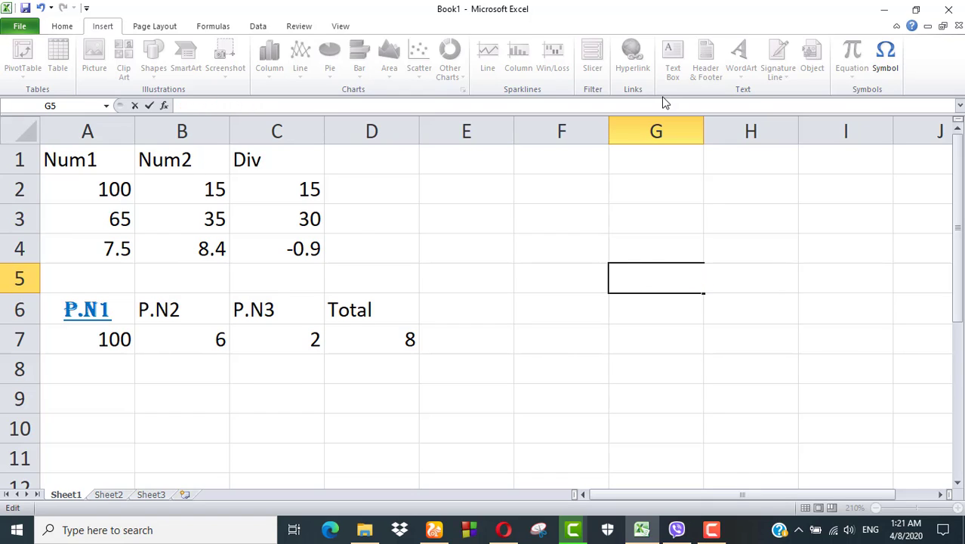
# Start a formula in cell G5, trying the function name SUM and erasing it back to the equals sign
pyautogui.write('=S')
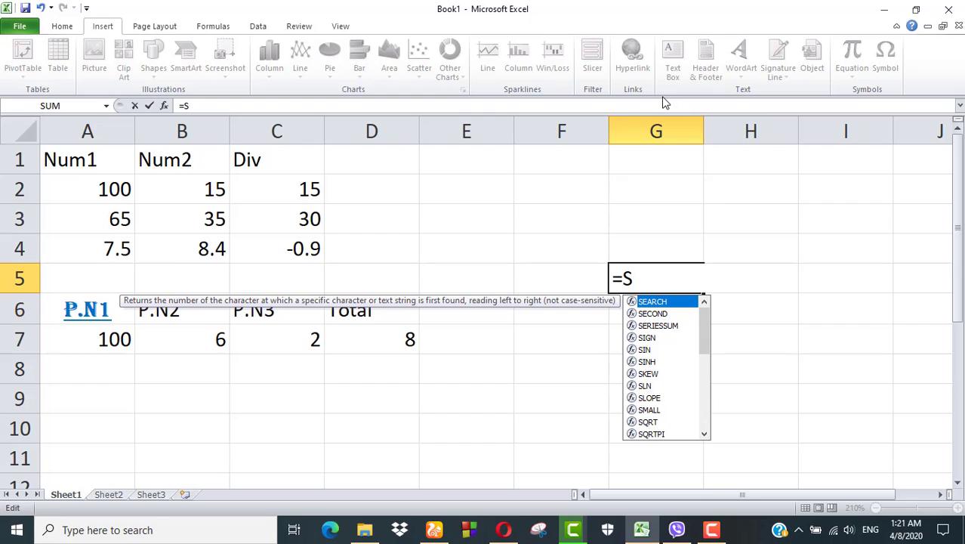
pyautogui.write('U')
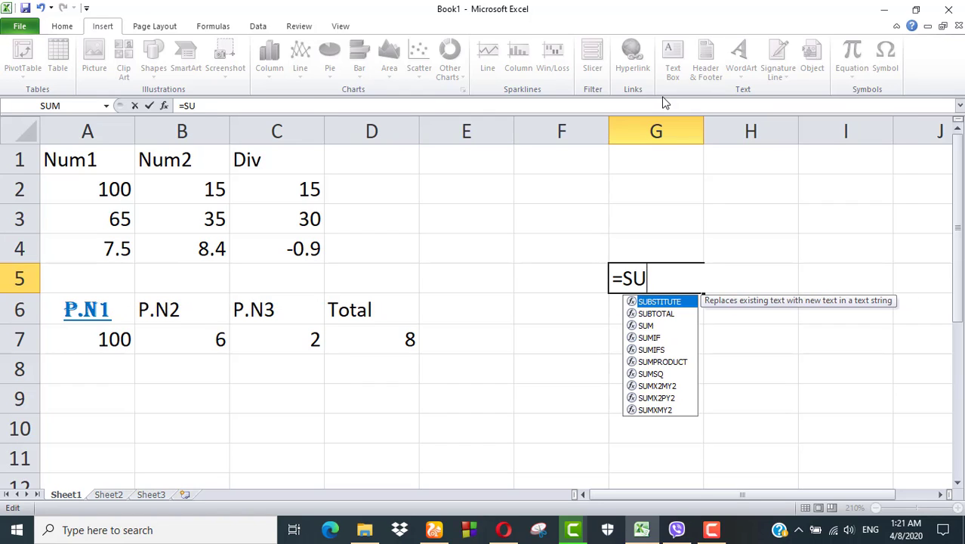
pyautogui.write('M')
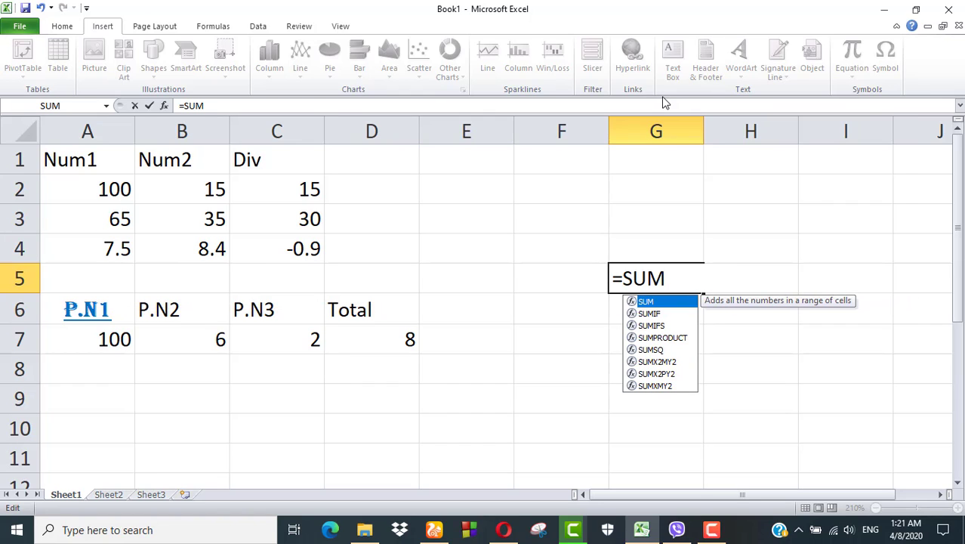
pyautogui.press('BackSpace')
pyautogui.press('BackSpace')
pyautogui.press('BackSpace')
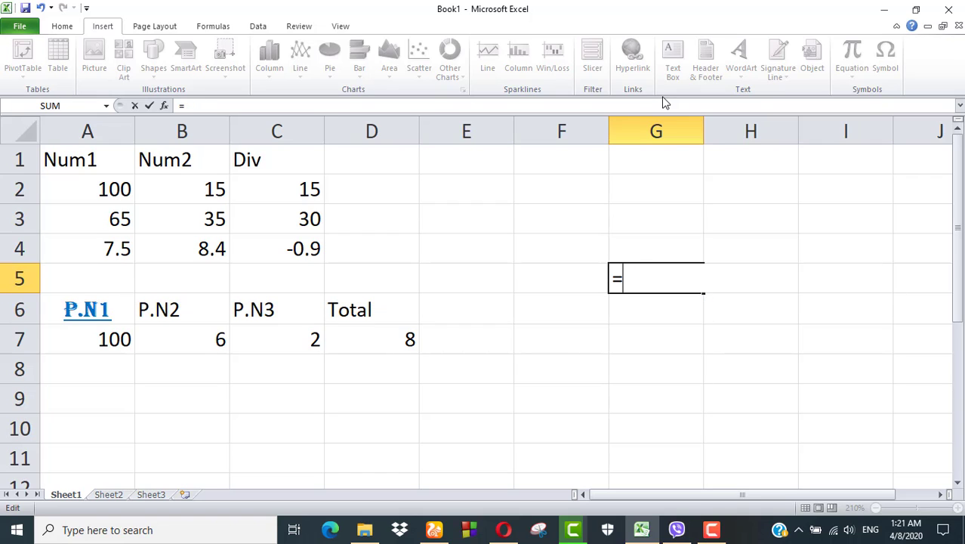
# Try the function name SUB after the equals sign in G5 and erase it again
pyautogui.write('S')
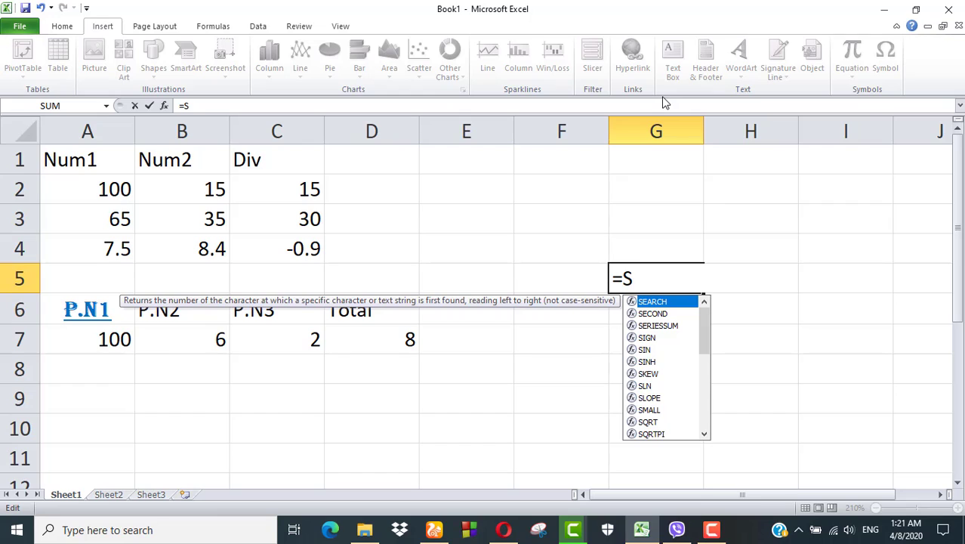
pyautogui.write('U')
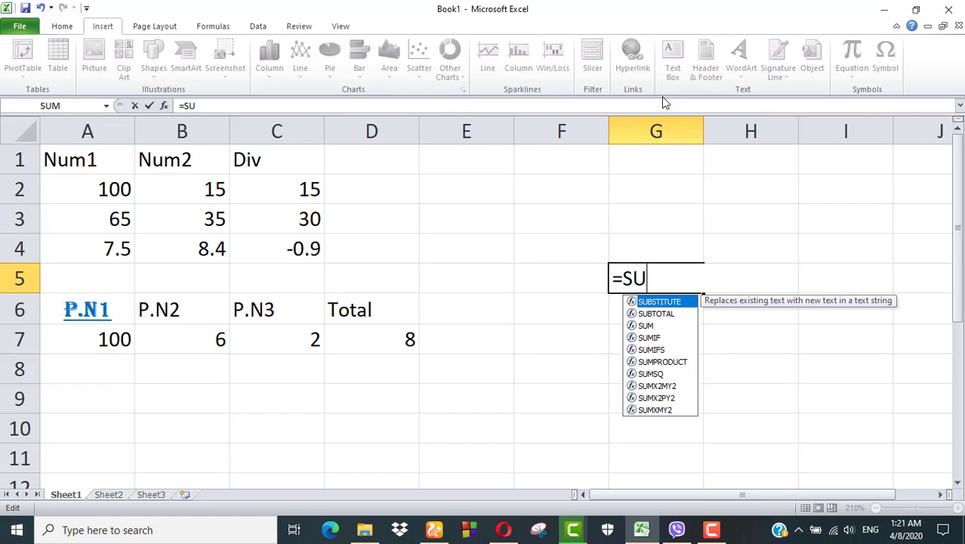
pyautogui.write('B')
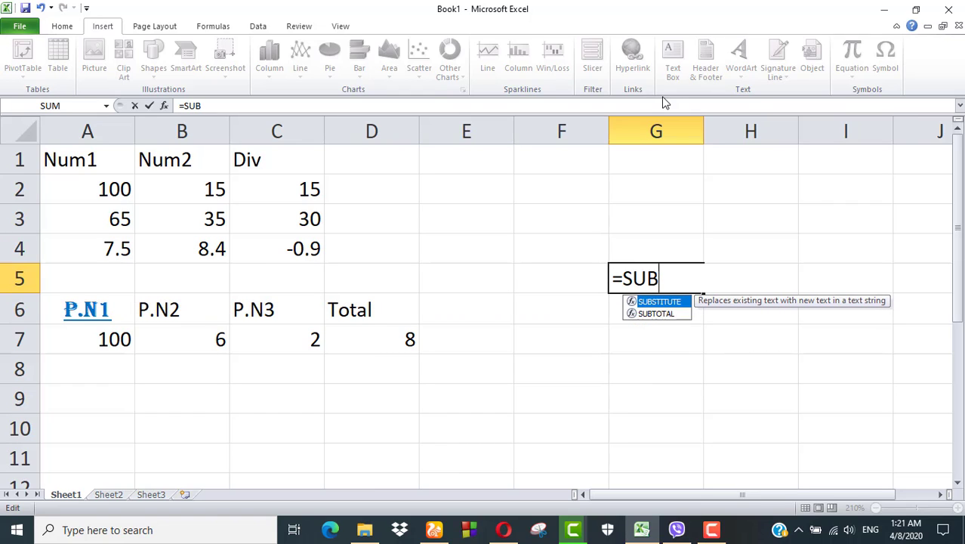
pyautogui.press('BackSpace')
pyautogui.press('BackSpace')
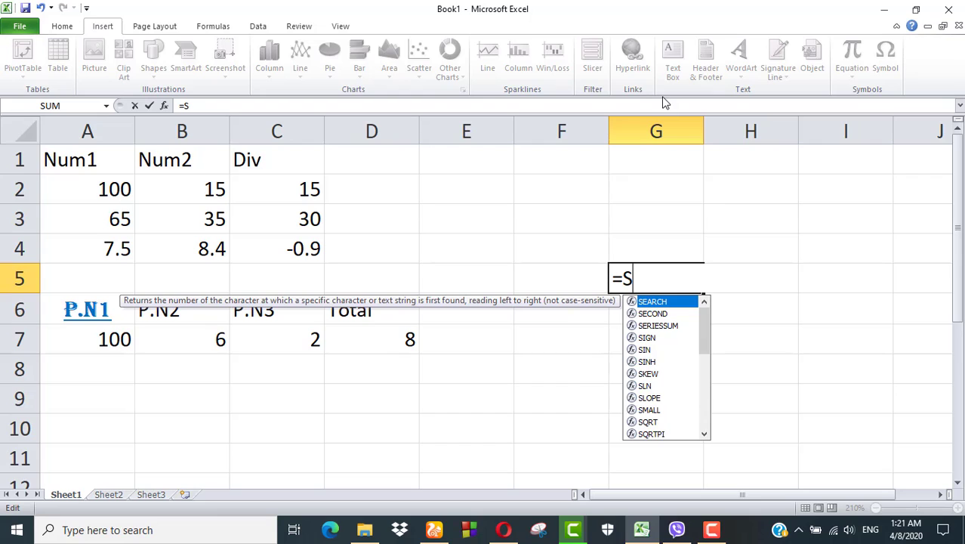
pyautogui.press('BackSpace')
# Write the function name PRODUCT after the equals sign in G5 and erase it again
pyautogui.write('P')
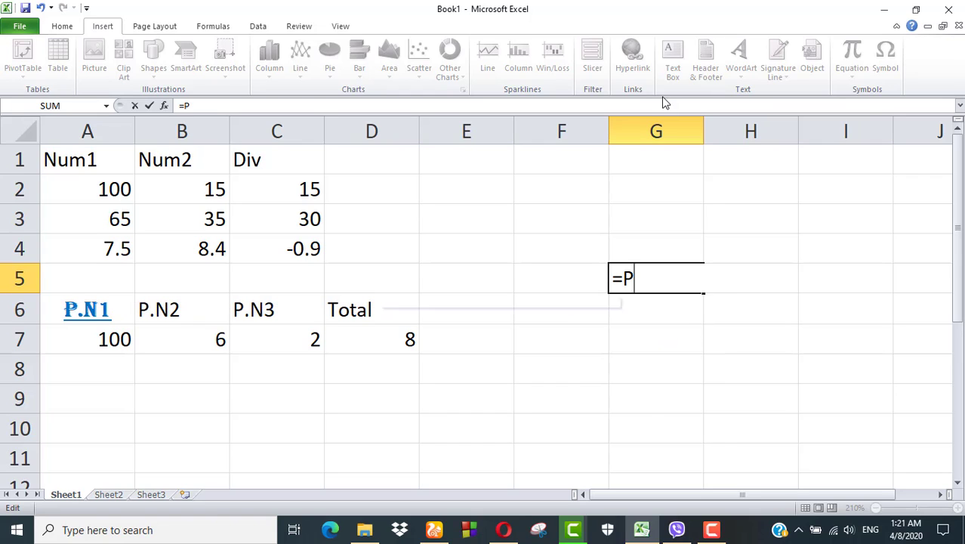
pyautogui.write('R')
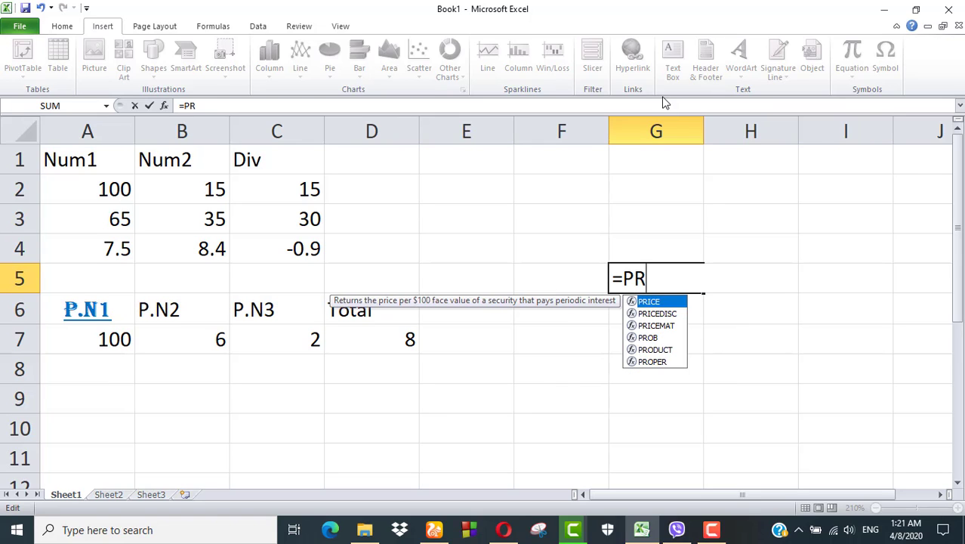
pyautogui.write('OD')
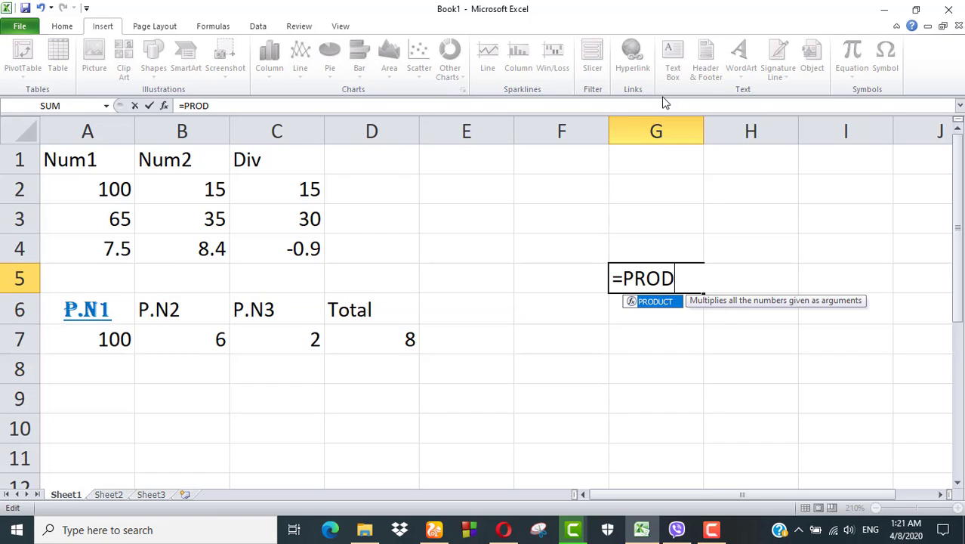
pyautogui.write('UCT')
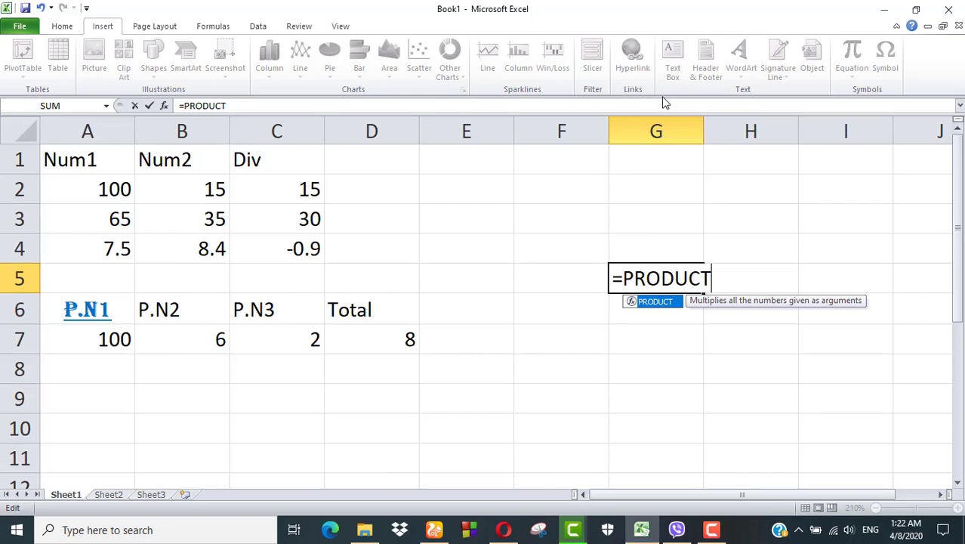
pyautogui.press('BackSpace')
pyautogui.press('BackSpace')
pyautogui.press('BackSpace')
pyautogui.press('BackSpace')
pyautogui.press('BackSpace')
pyautogui.press('BackSpace')
pyautogui.press('BackSpace')
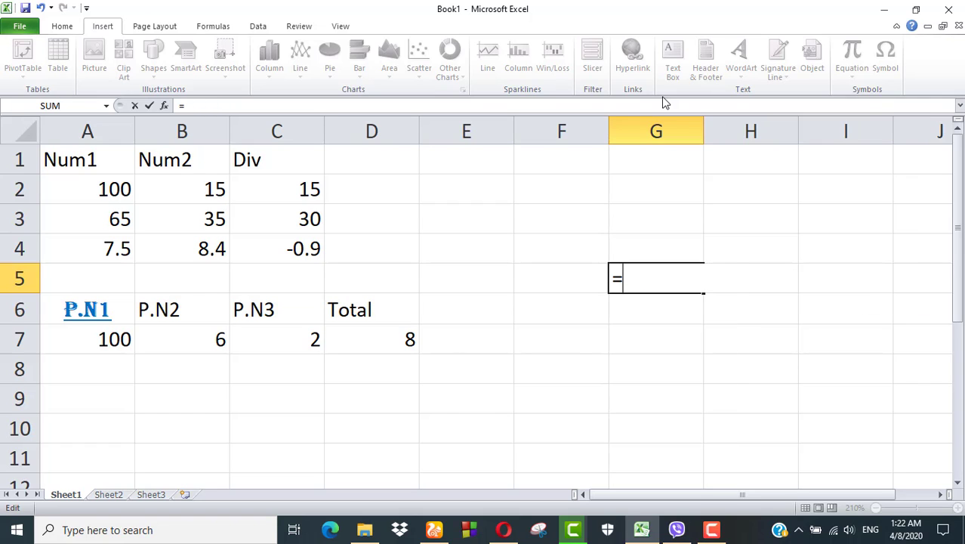
# Enter a PRODUCT function in G5 with A3, B3 and C3 as comma-separated arguments
pyautogui.write('PR')
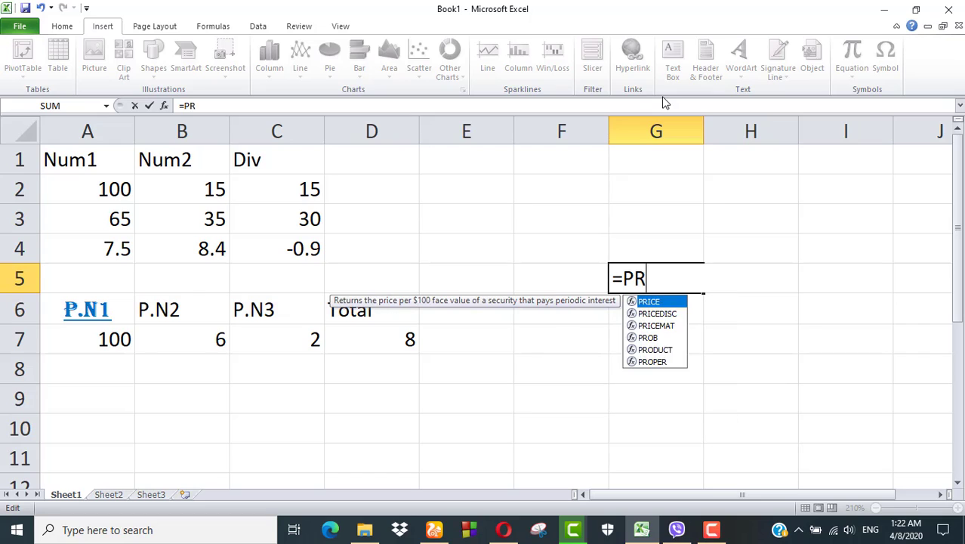
pyautogui.write('ODO')
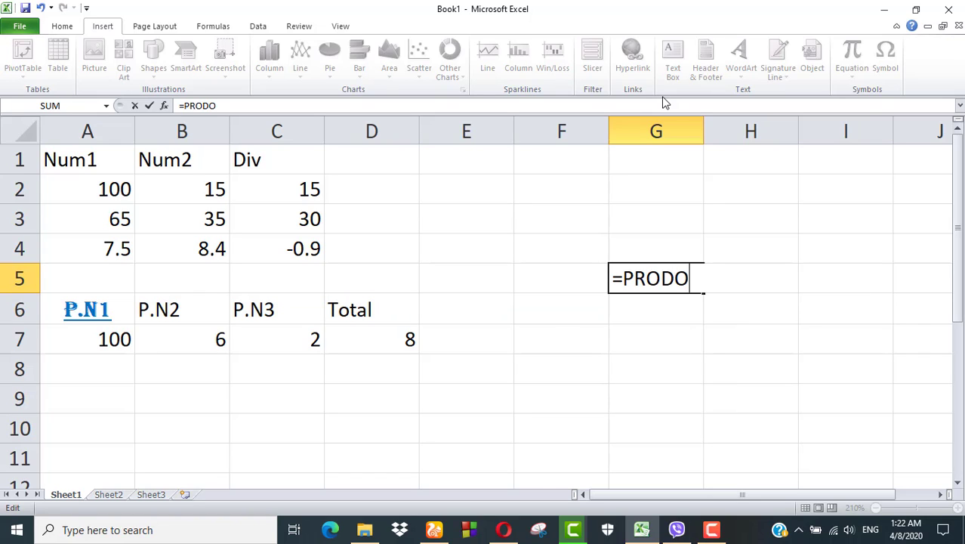
pyautogui.press('BackSpace')
pyautogui.write('UCT(')
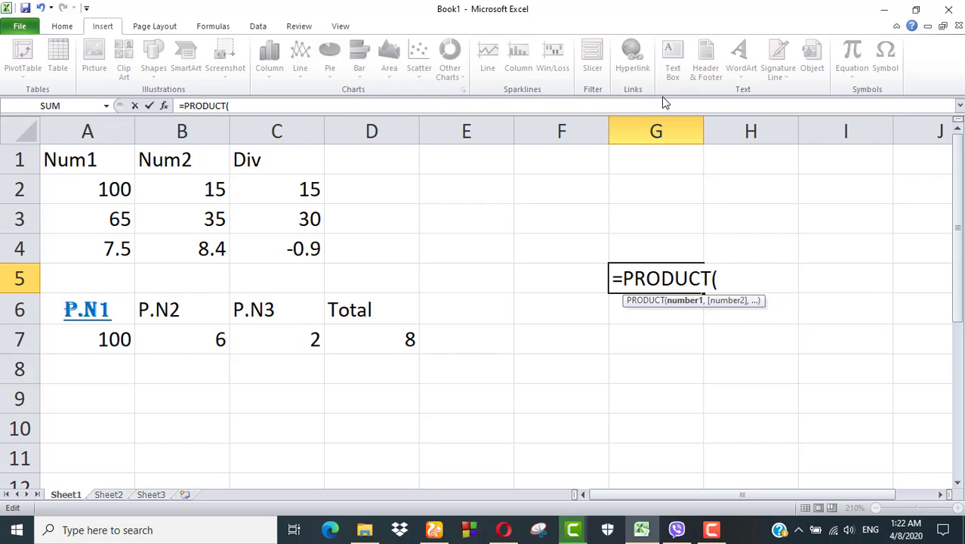
pyautogui.write('A3')
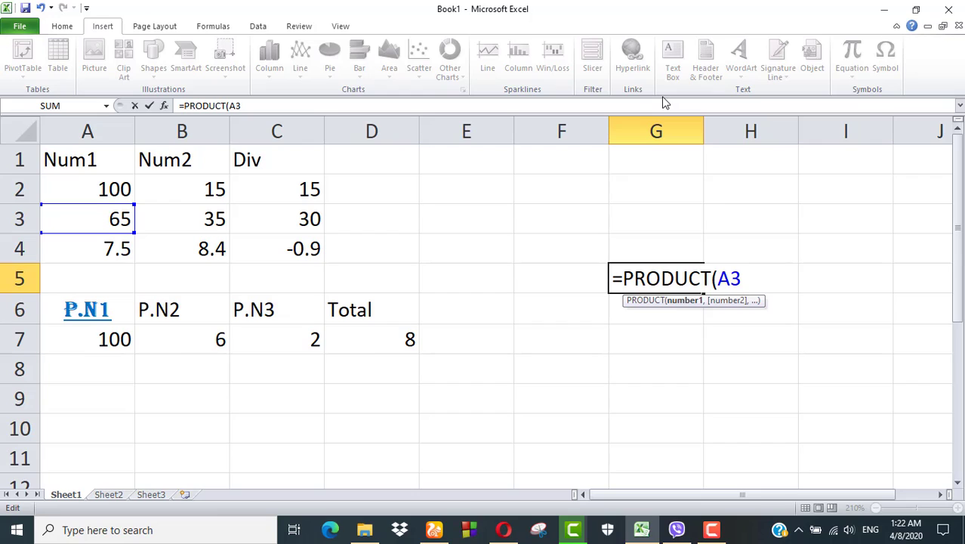
pyautogui.write(',B')
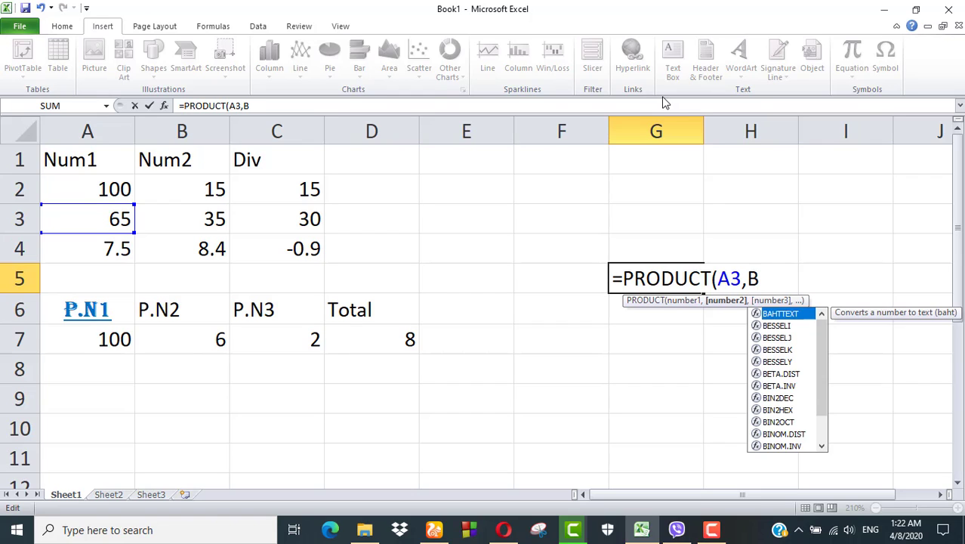
pyautogui.write('3,')
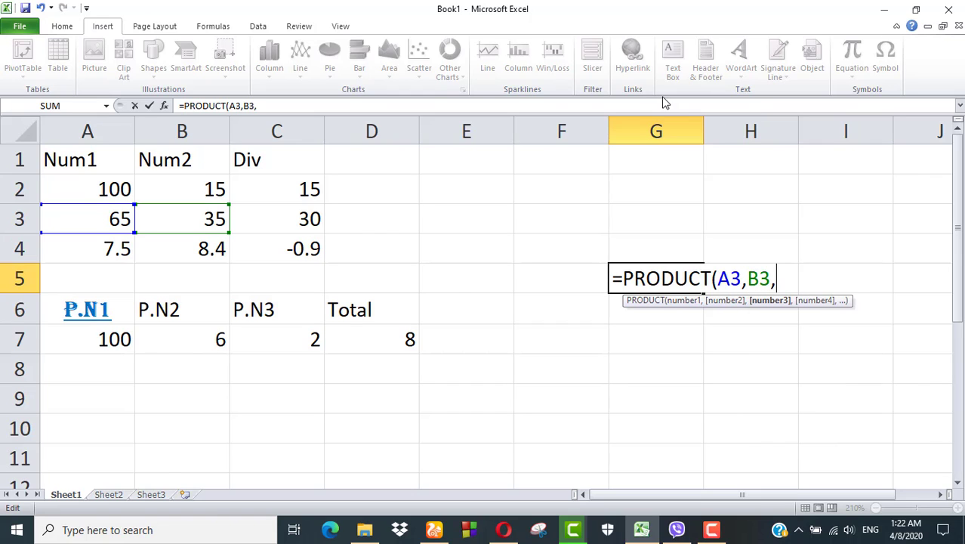
pyautogui.write('C3')
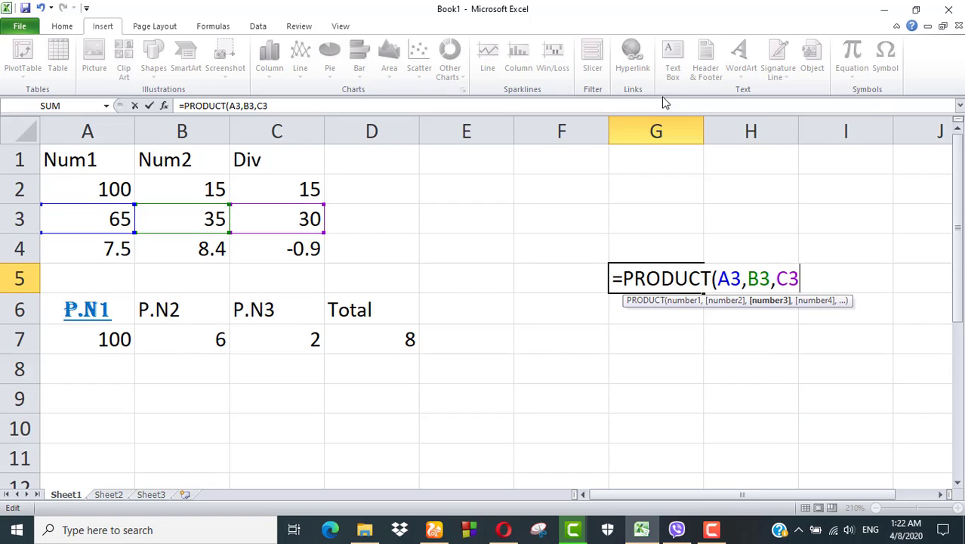
# Replace the separate arguments in G5 with the range A3:C3 and close the parenthesis, making =PRODUCT(A3:C3)
pyautogui.press('Left')
pyautogui.press('Left')
pyautogui.press('BackSpace')
pyautogui.press('BackSpace')
pyautogui.press('BackSpace')
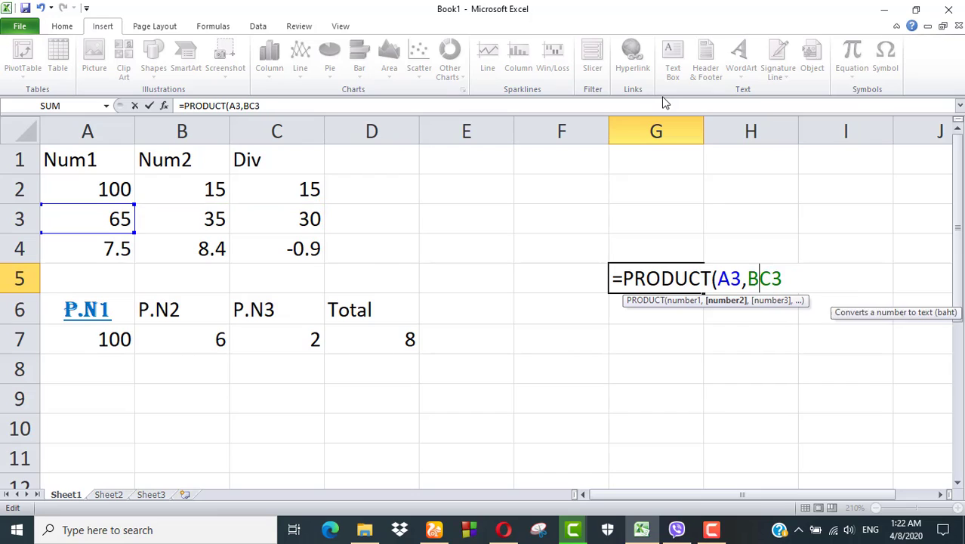
pyautogui.press('BackSpace')
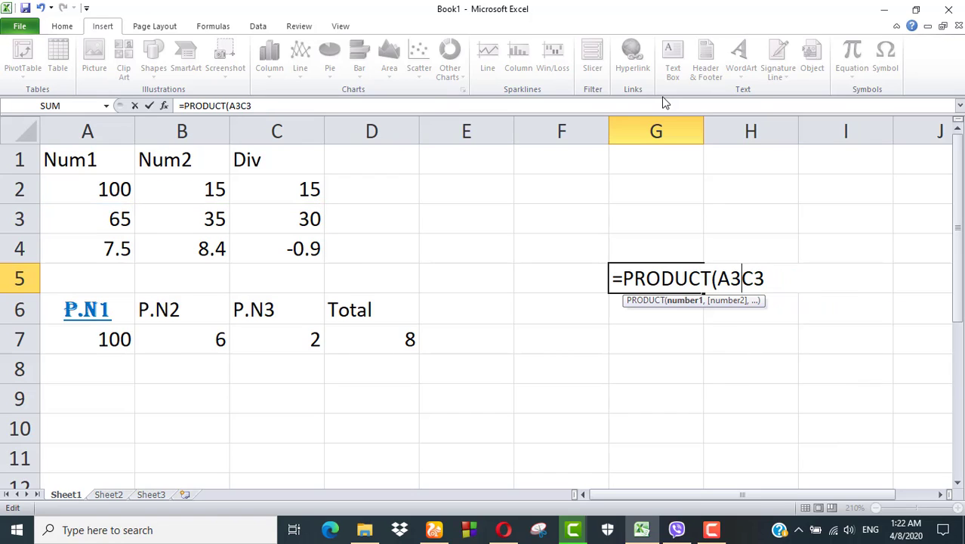
pyautogui.write(':')
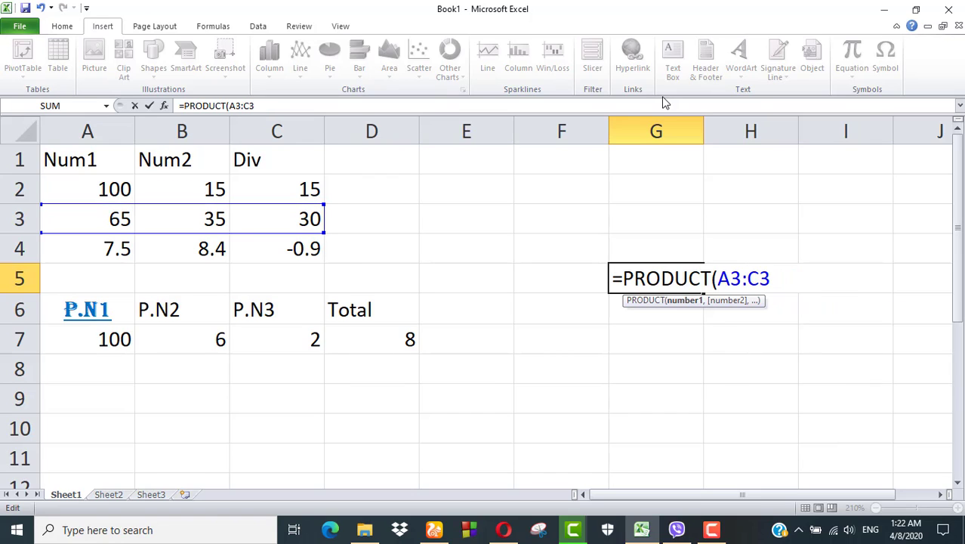
pyautogui.press('Right')
pyautogui.press('Right')
pyautogui.write(')')
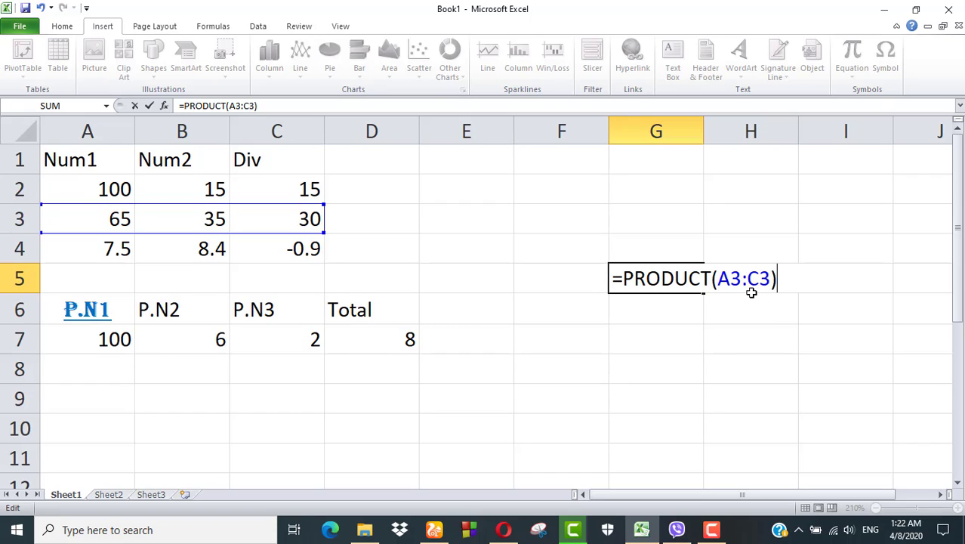
# Extend the range in the G5 formula to F3, making it =PRODUCT(A3:F3), and commit it
pyautogui.click(759, 278)
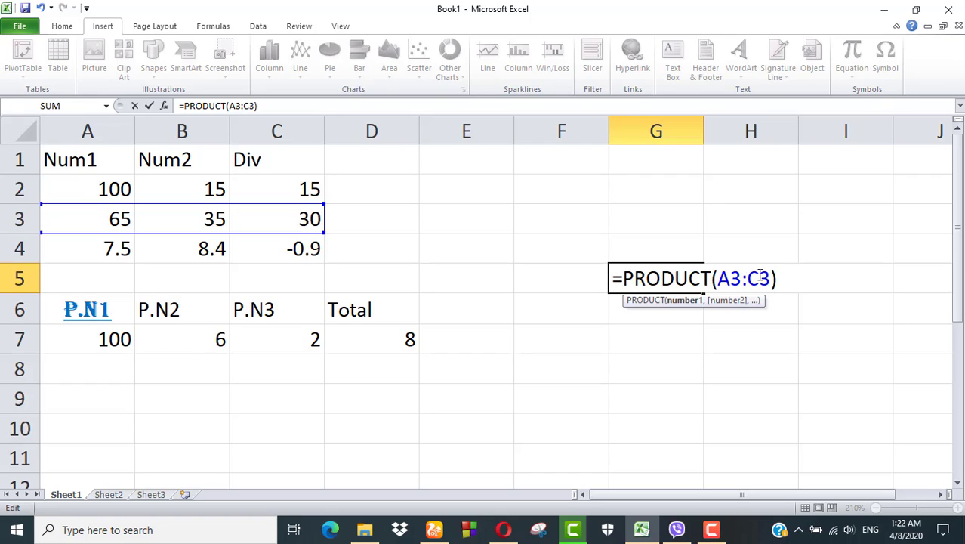
pyautogui.press('BackSpace')
pyautogui.write('F')
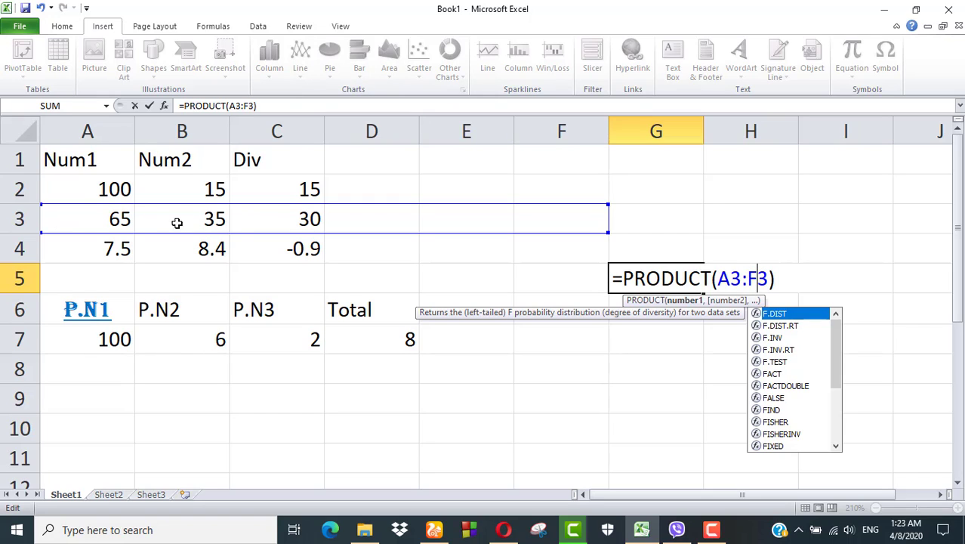
pyautogui.click(597, 209)
pyautogui.click(680, 284)
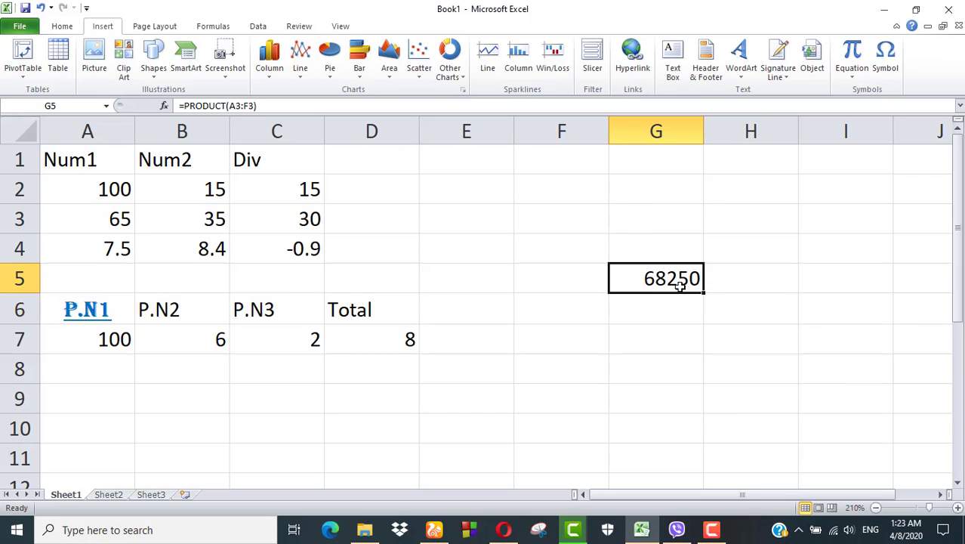
# Reopen the PRODUCT formula in cell G5 for editing
pyautogui.click(637, 312)
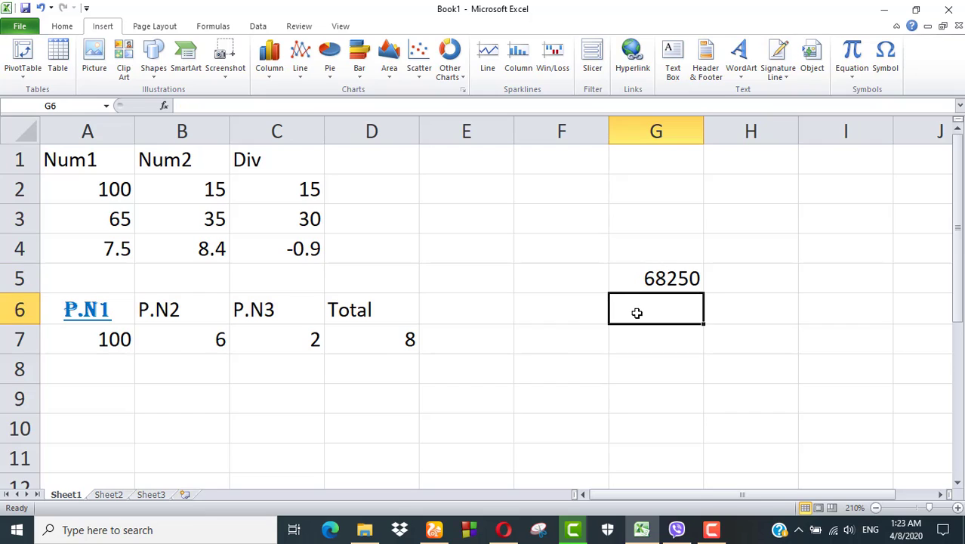
pyautogui.doubleClick(674, 278)
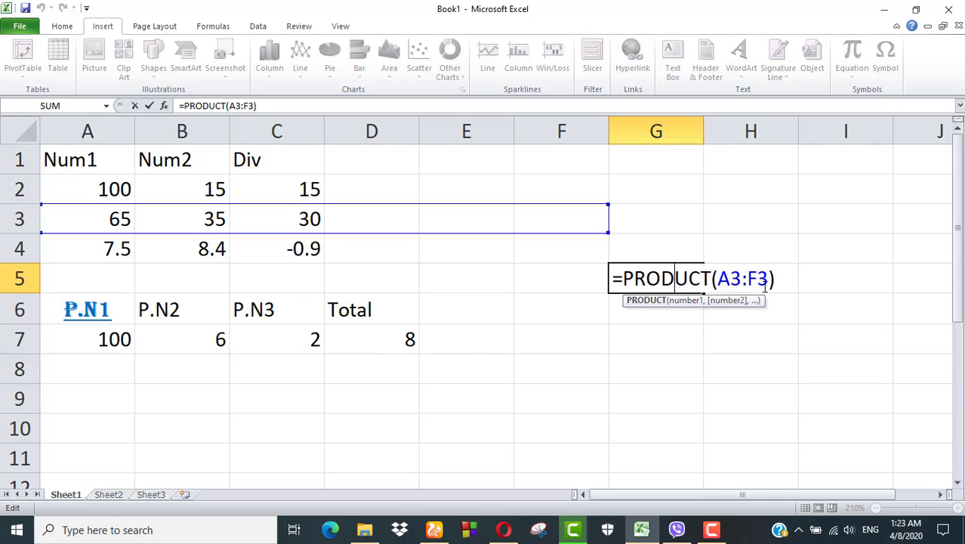